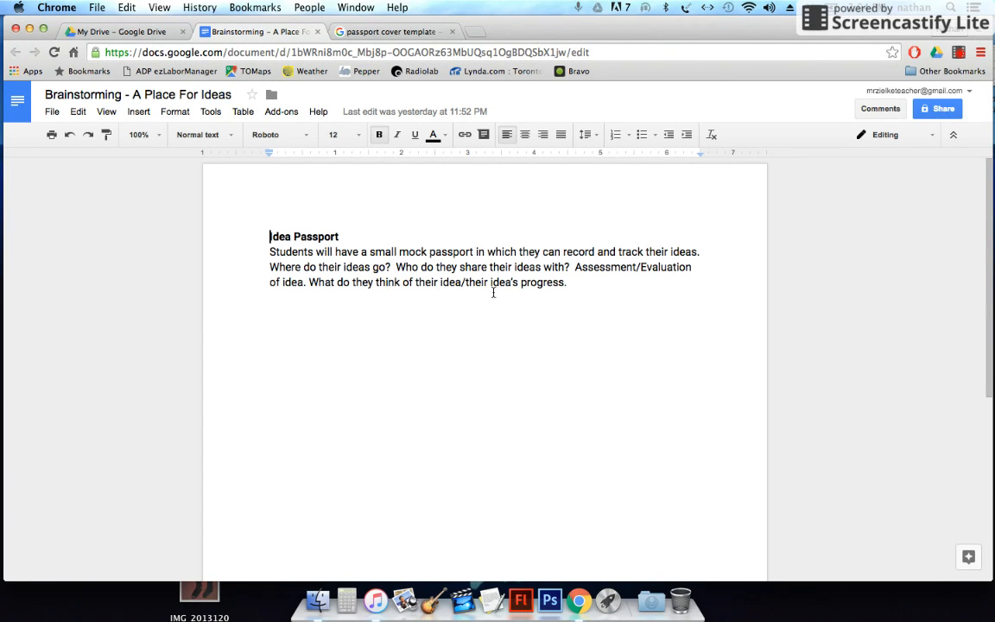
Close the brainstorming document and return to the passport cover template image results
drag(519, 282, 572, 283)
click(581, 292)
click(317, 32)
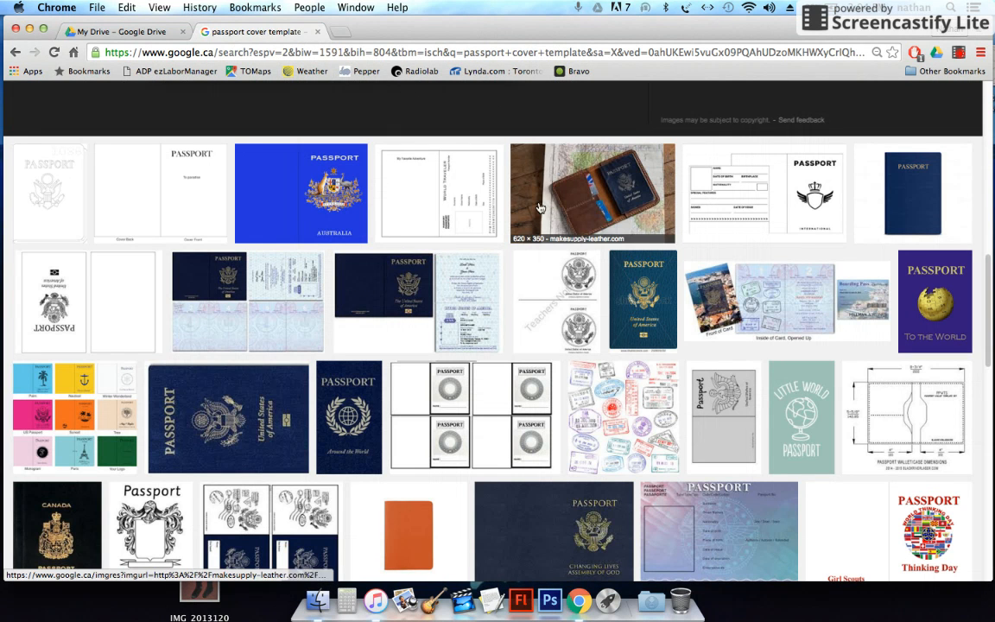
Examine the passport cover template images for layout ideas, including the enlarged black-and-white International Passport template
scroll(682, 234, down, 3)
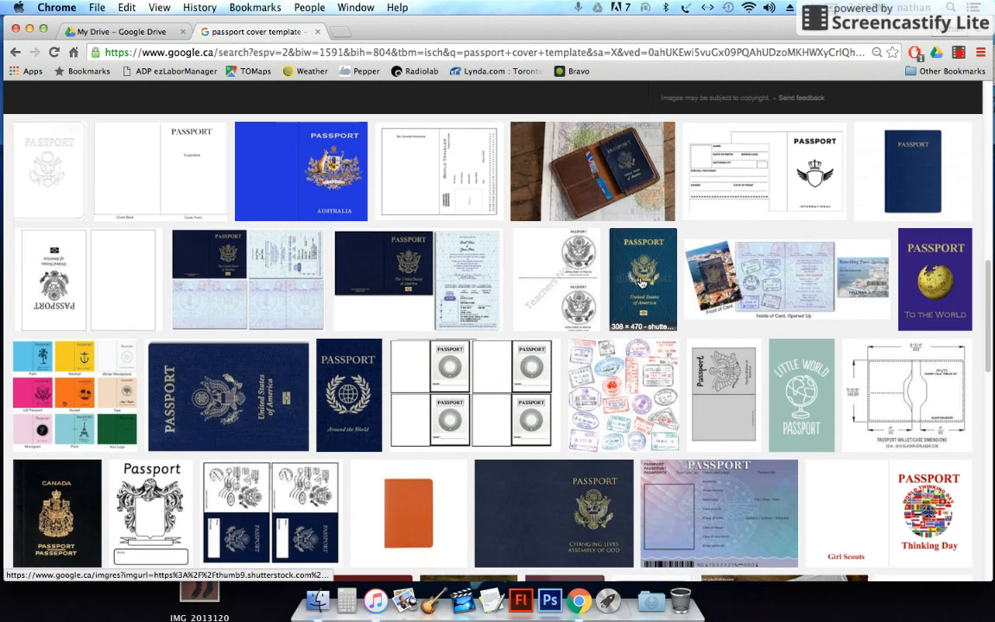
scroll(643, 250, down, 10)
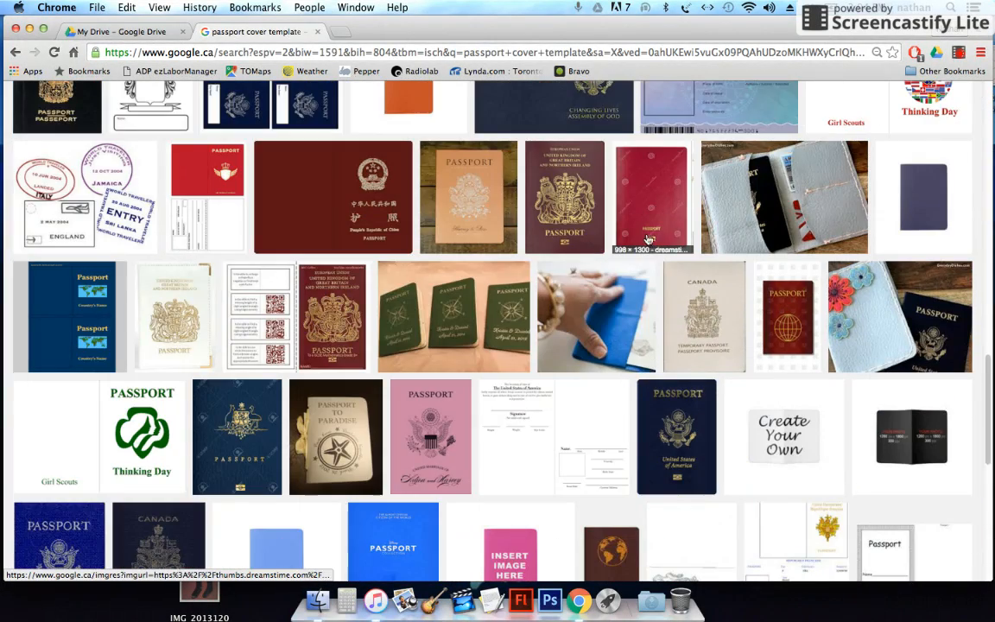
scroll(657, 237, down, 3)
scroll(670, 223, up, 3)
scroll(669, 223, up, 5)
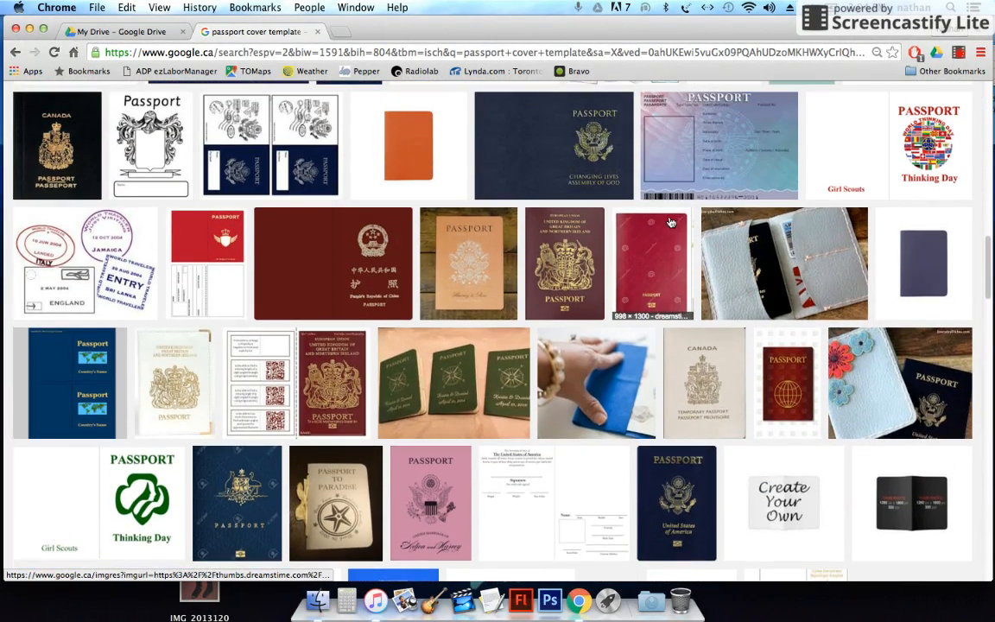
scroll(670, 220, up, 3)
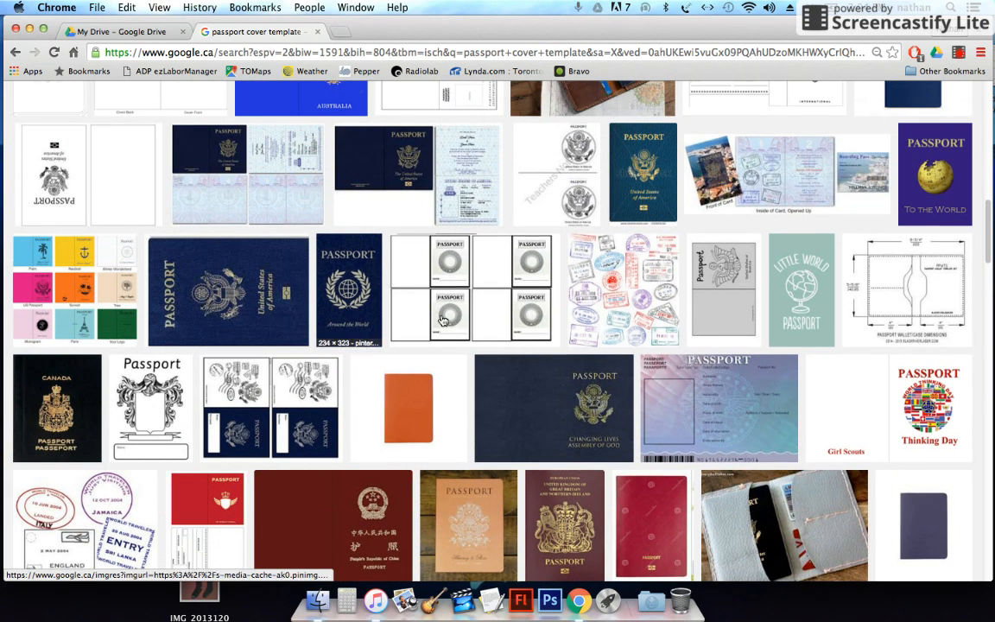
scroll(553, 321, up, 15)
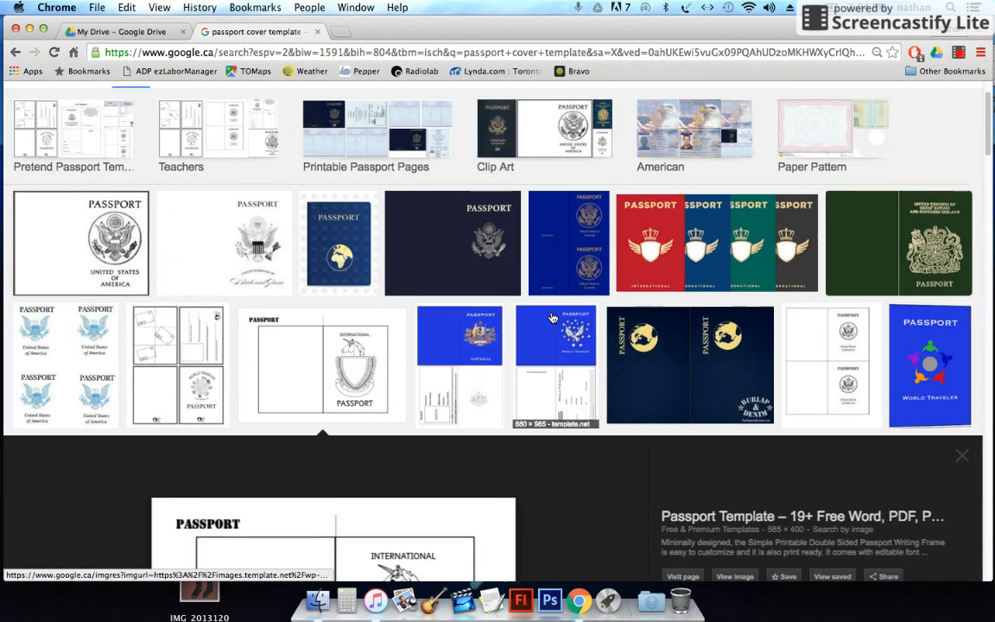
scroll(552, 318, down, 3)
scroll(552, 314, down, 2)
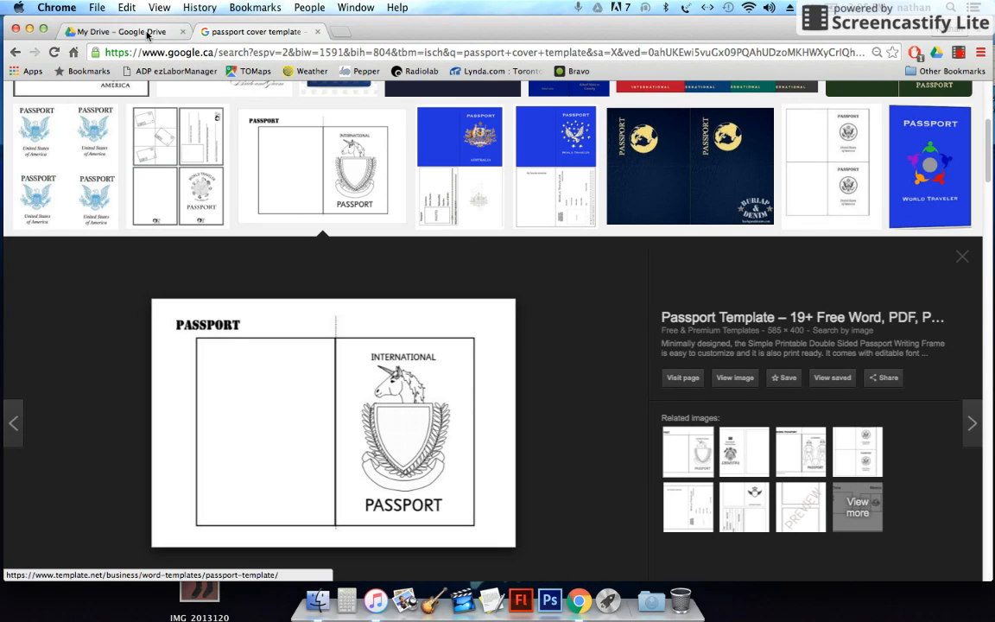
Create a folder named "Idea Passport" in My Drive on Google Drive
click(130, 31)
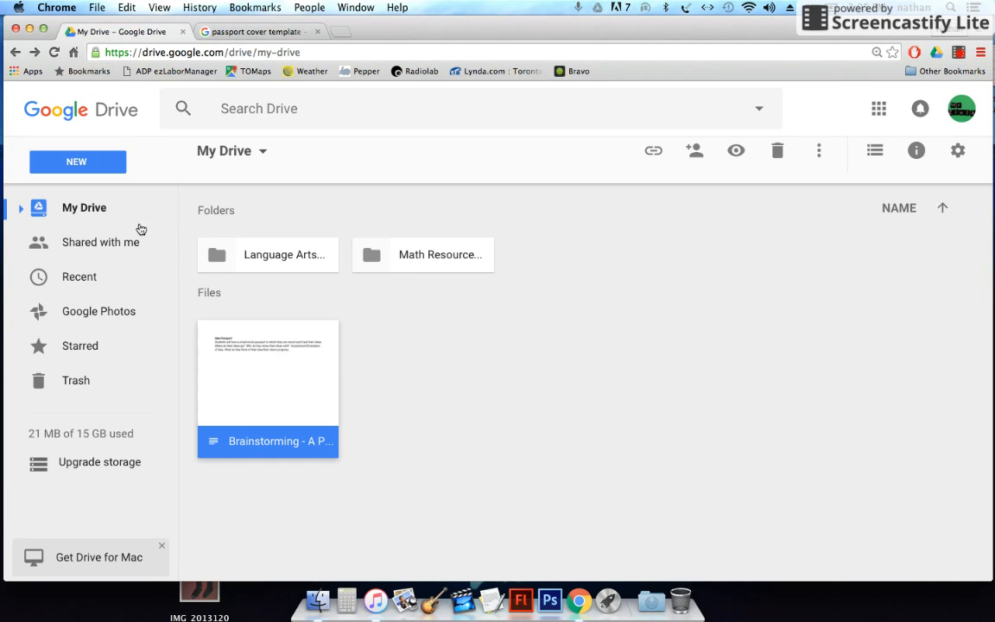
click(97, 169)
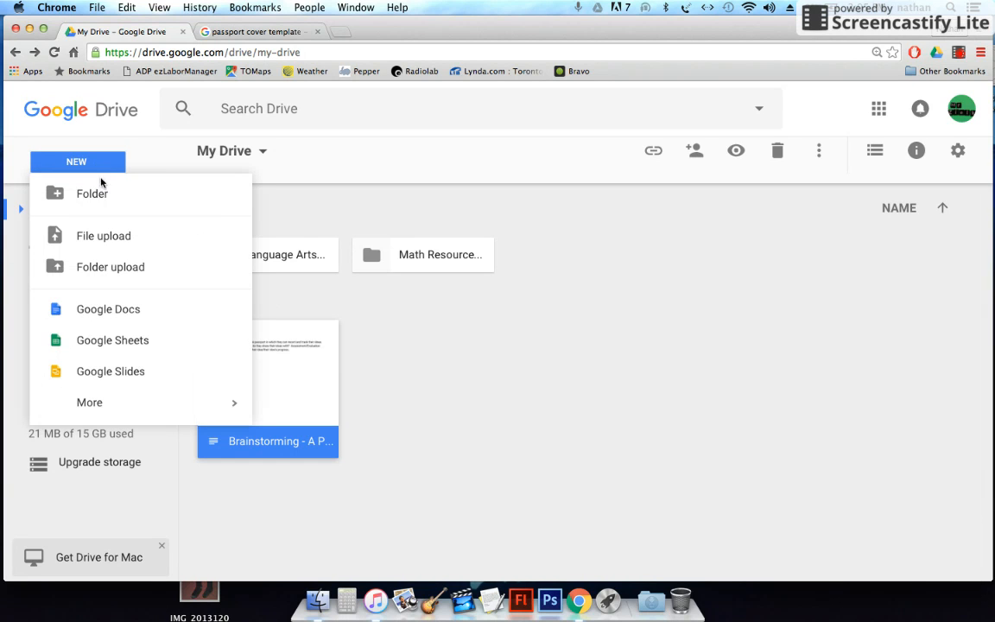
click(77, 197)
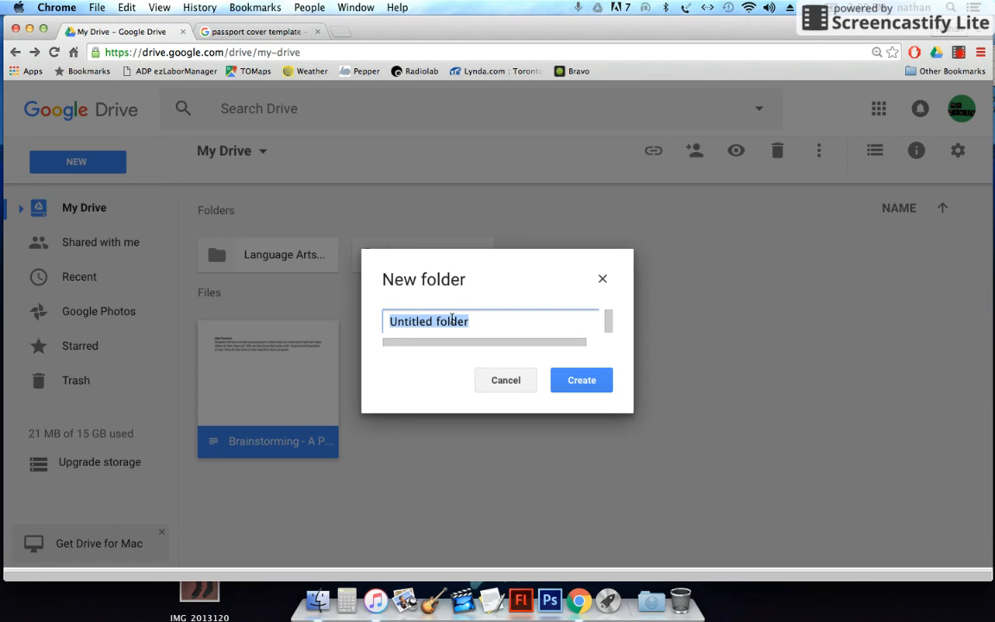
text(Idea Passport)
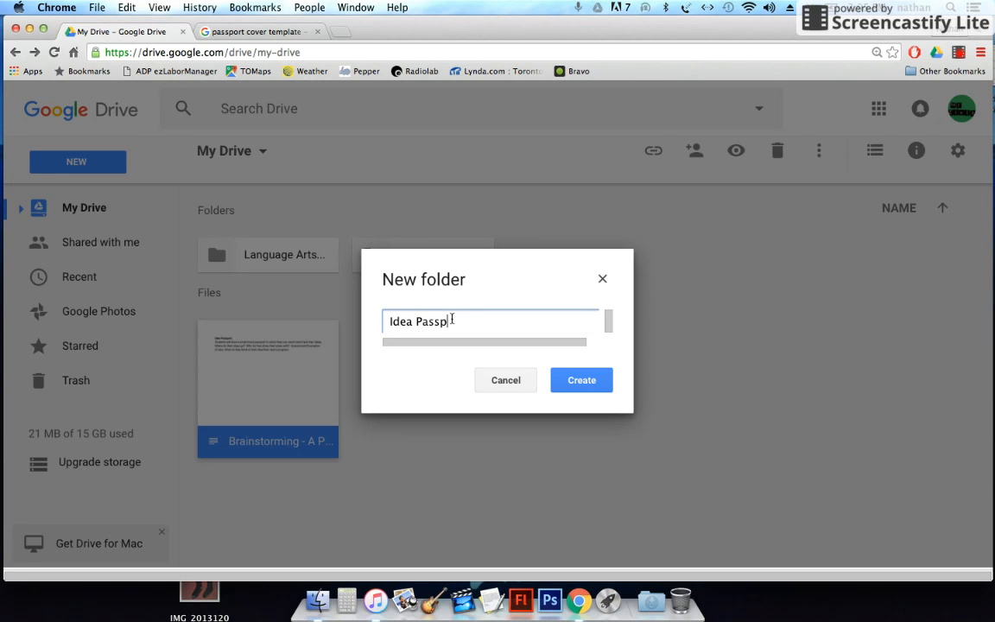
click(571, 379)
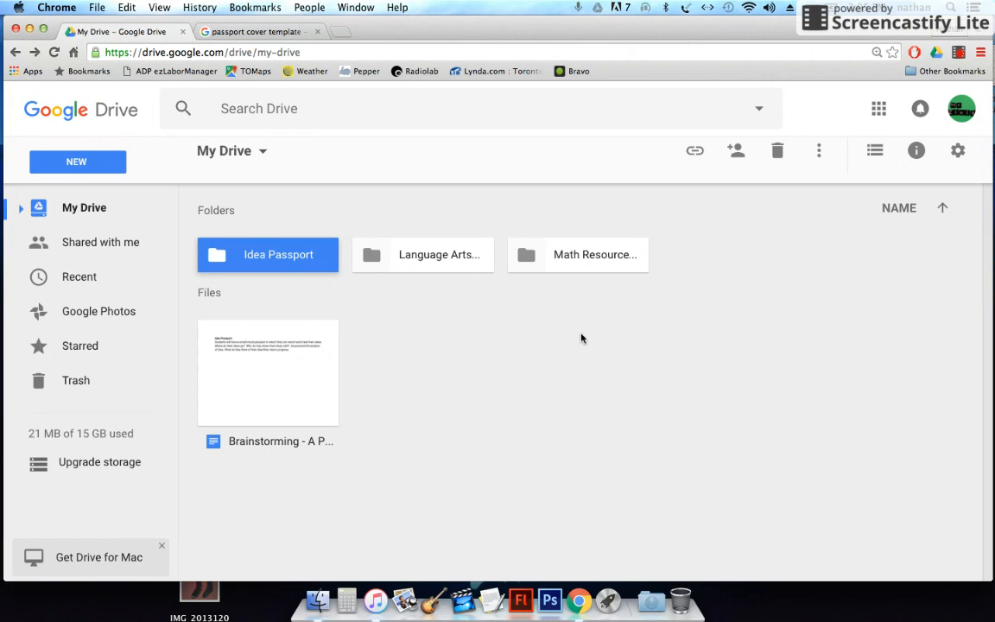
Open the Idea Passport folder and create a new Google Drawings file in it
double_click(231, 255)
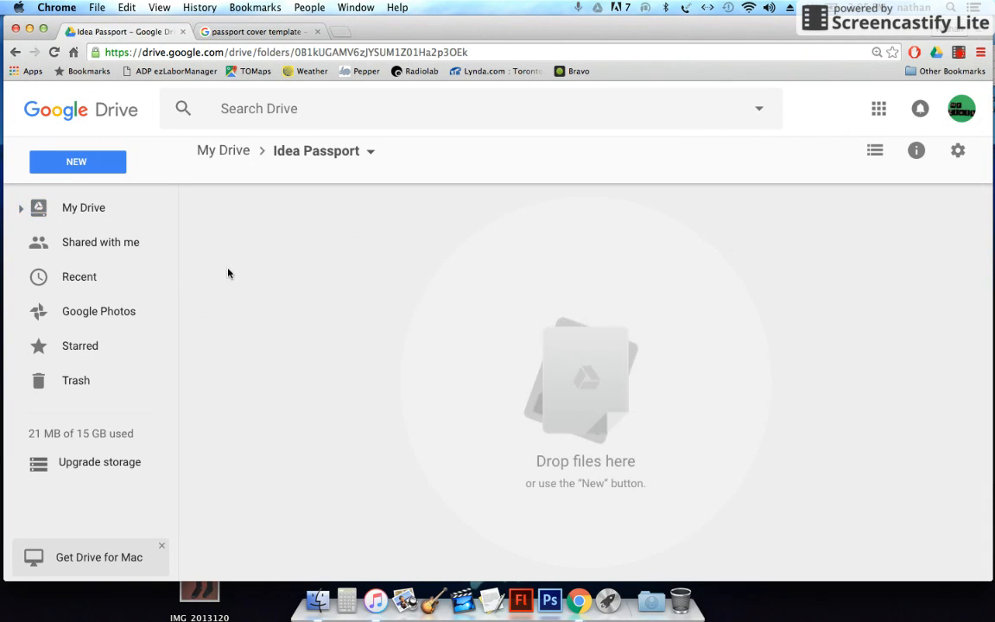
click(105, 166)
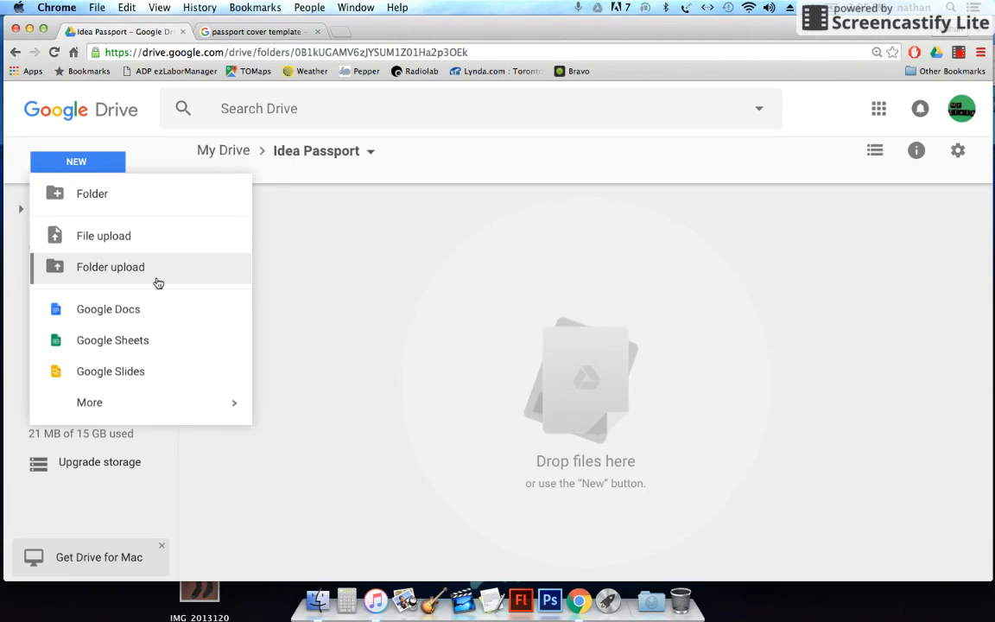
mouse_move(233, 411)
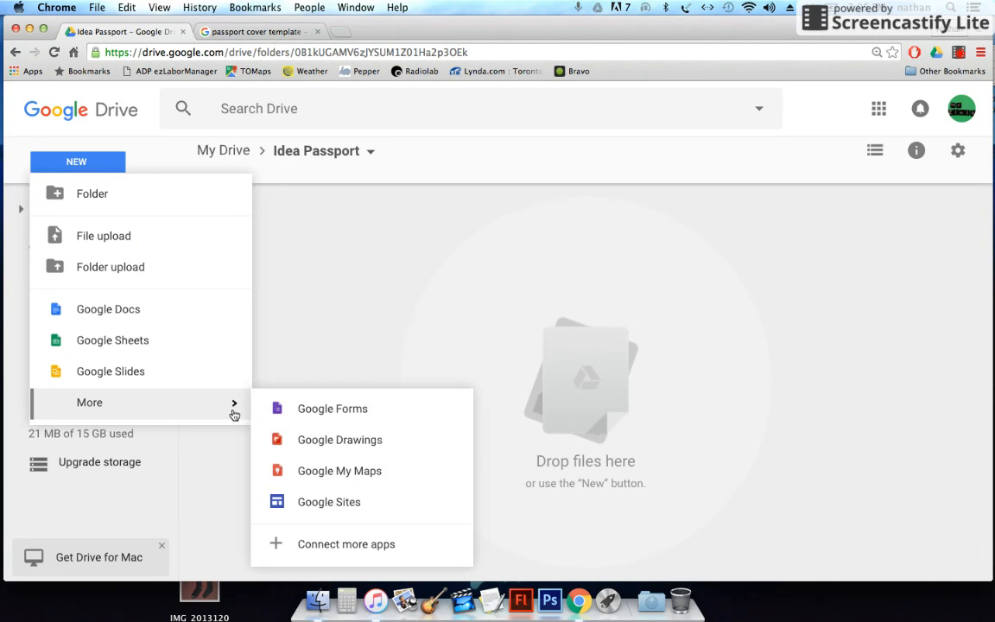
click(360, 441)
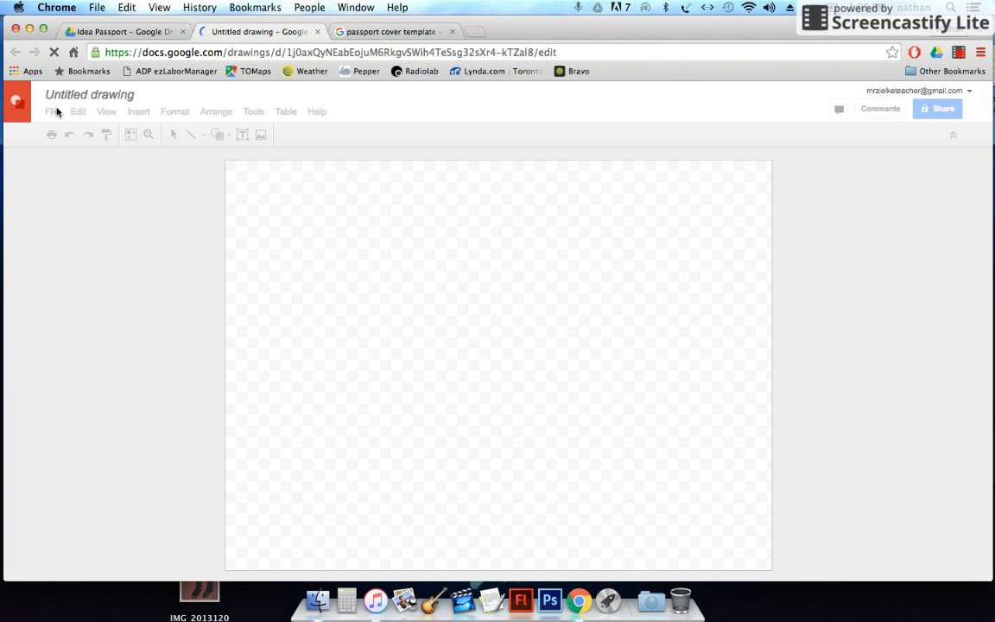
Rename the untitled drawing "Idea Passport Cover"
click(95, 87)
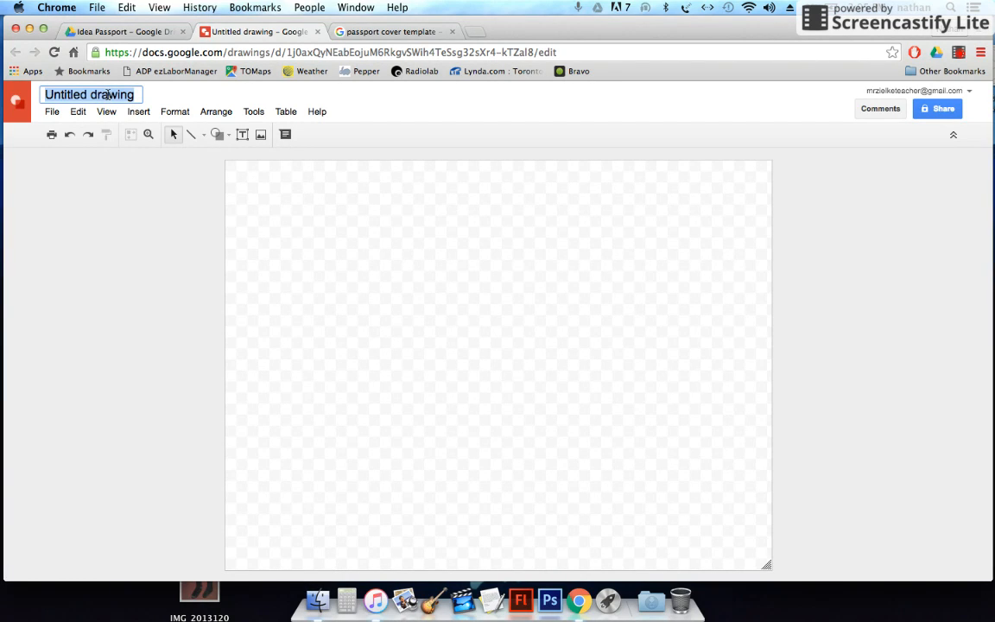
text(Idea Passport)
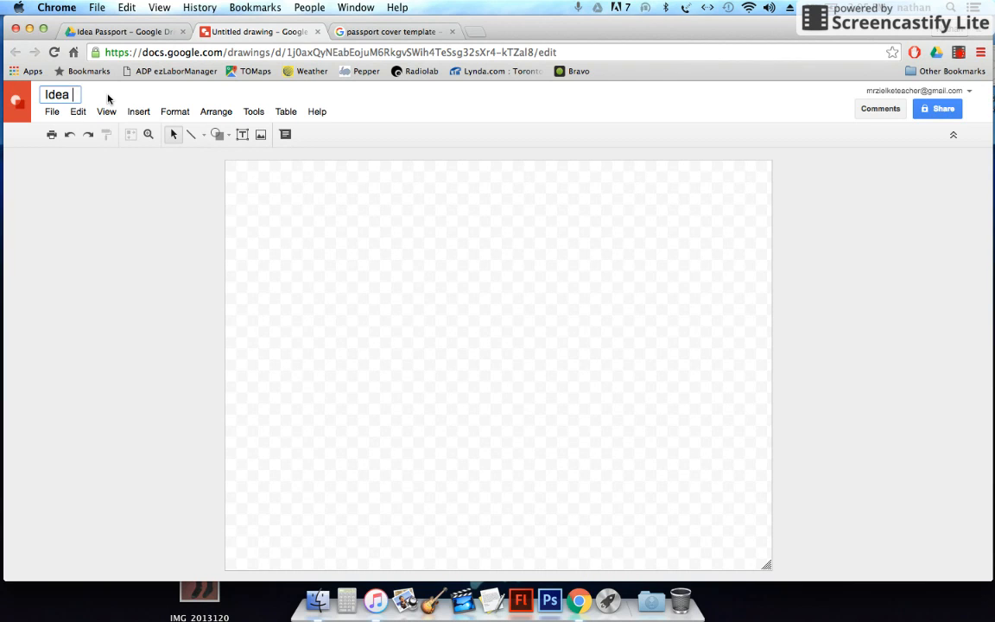
text( Cover)
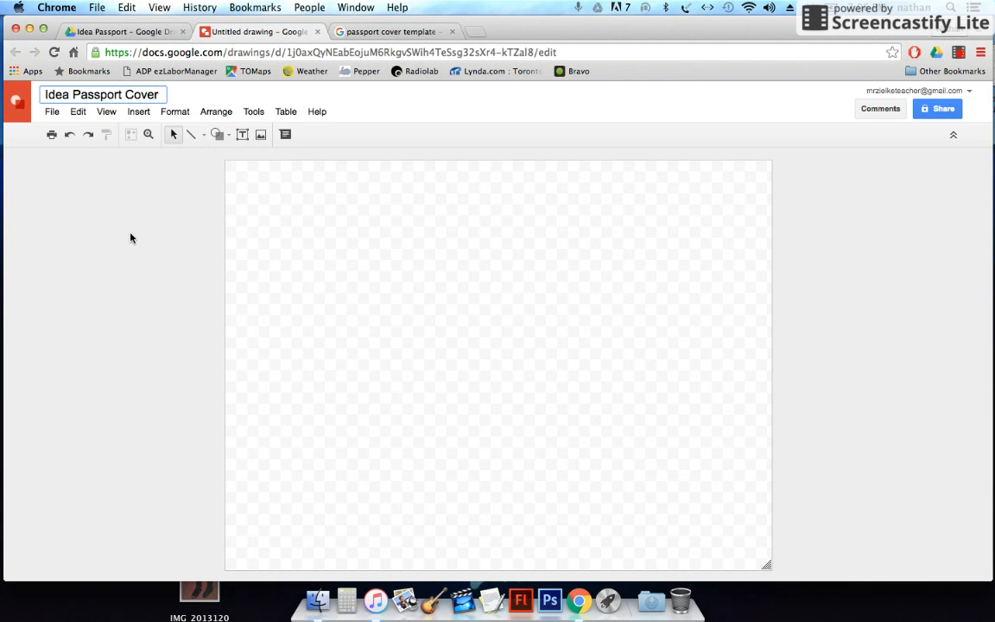
Set the drawing's page setup to a custom size of 11 × 8.5 inches
click(50, 113)
click(101, 414)
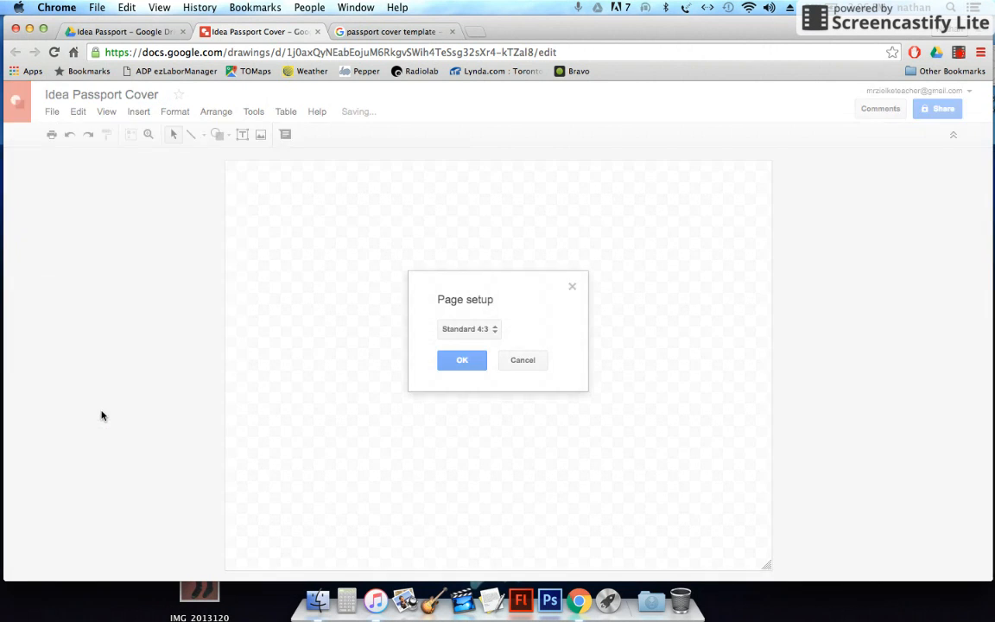
click(492, 331)
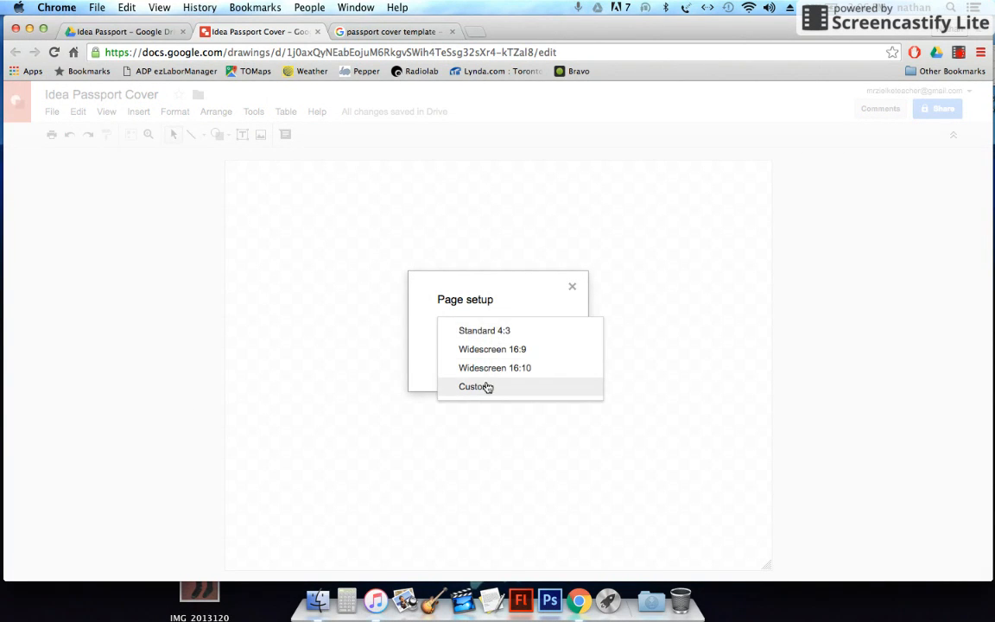
click(485, 386)
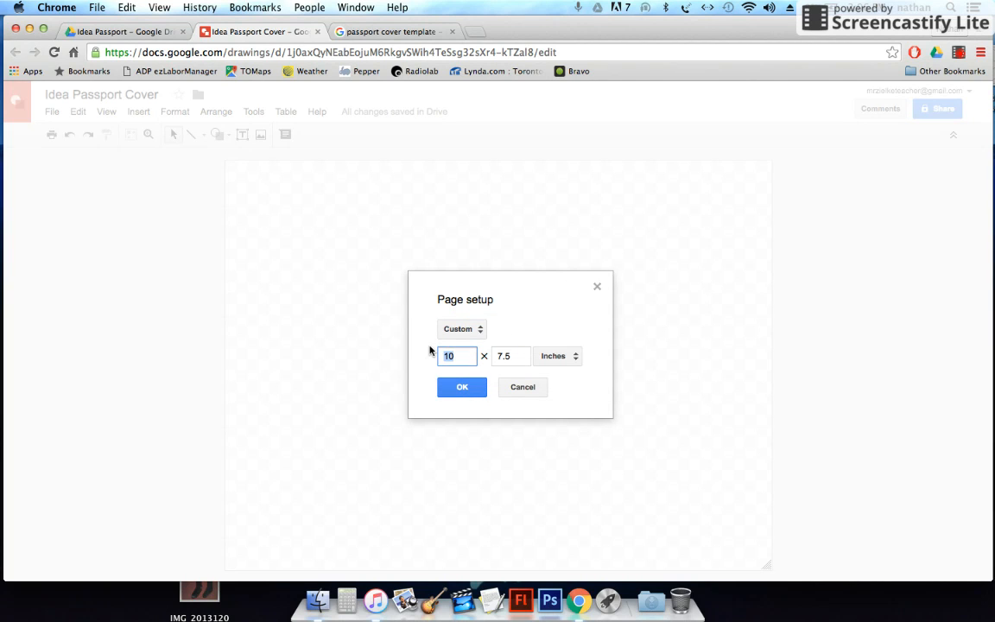
text(11)
key(Tab)
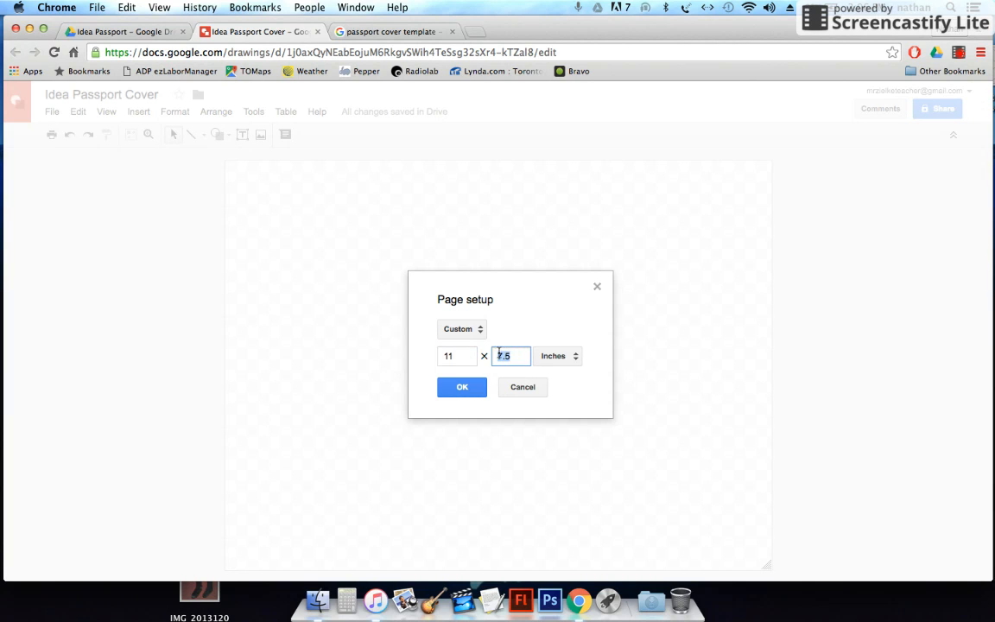
text(8.5)
key(Return)
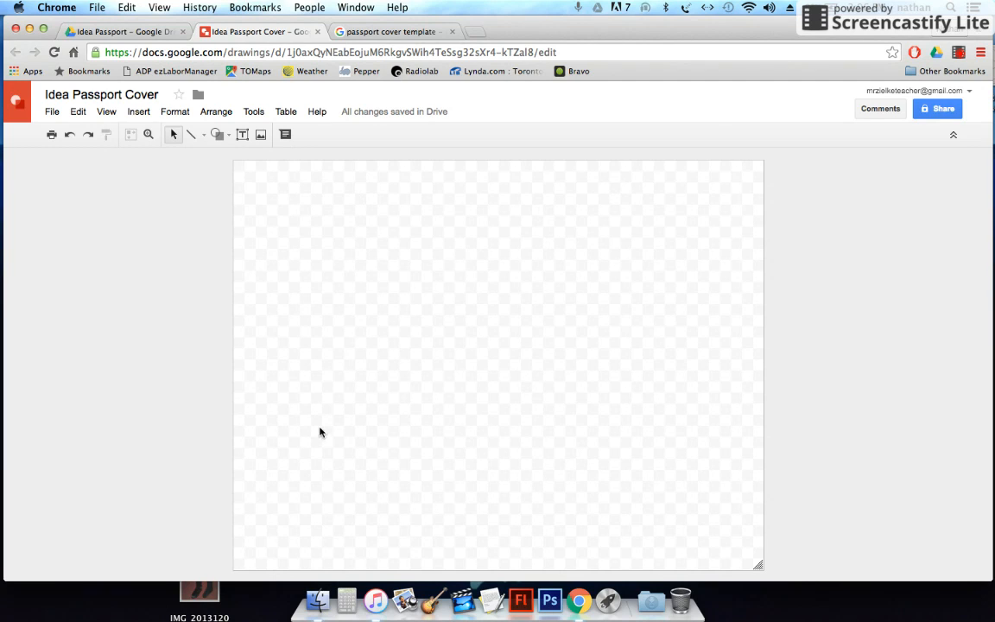
Draw a straight vertical line near the middle of the page, covering most of its height
click(192, 135)
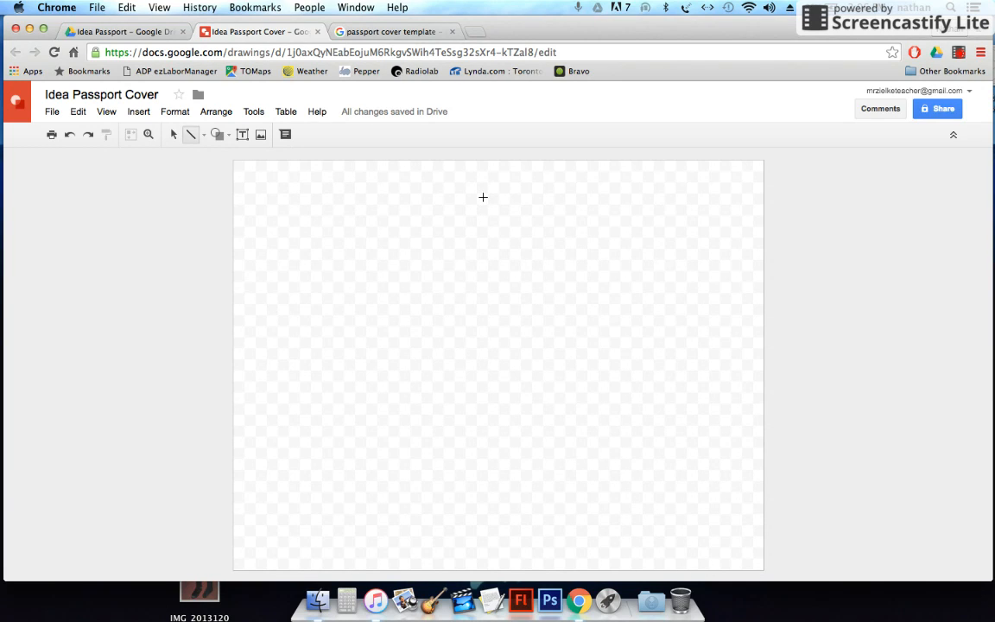
mouse_move(482, 196)
mouse_down()
mouse_move(471, 448)
mouse_move(481, 499)
mouse_up()
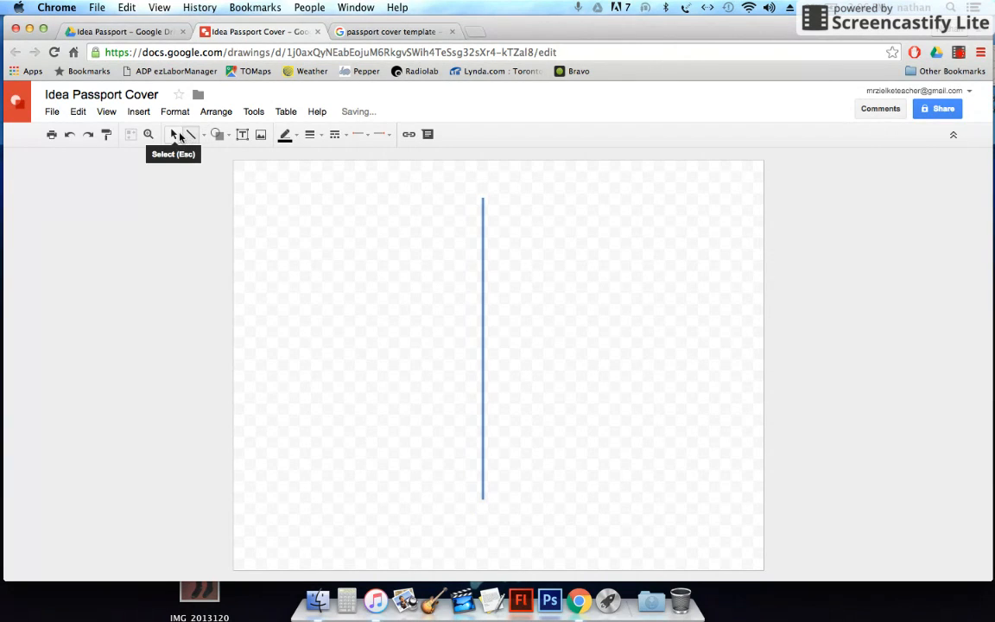
click(173, 135)
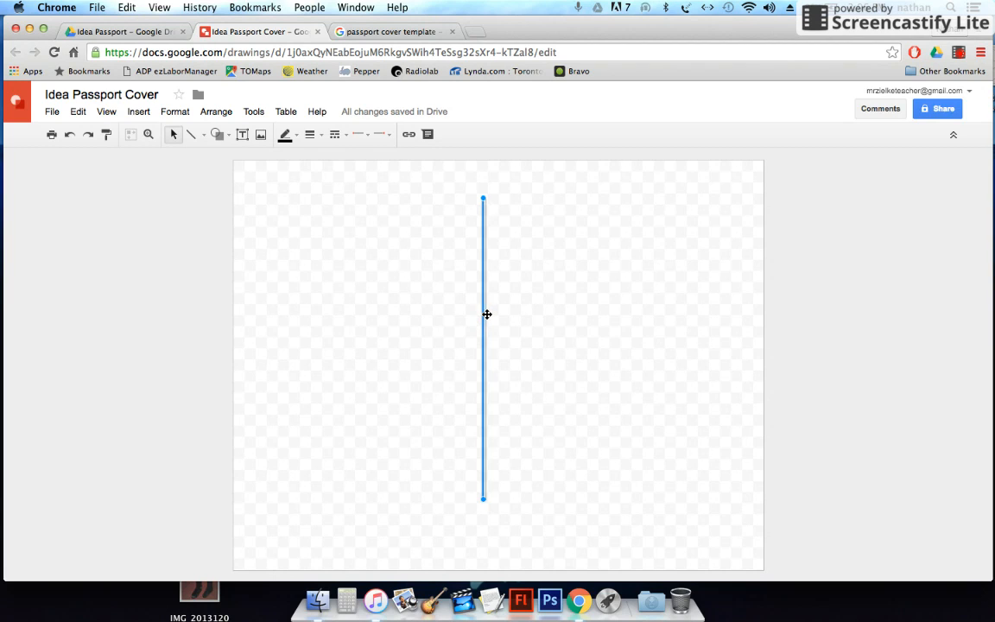
Move the vertical line to the exact horizontal and vertical centre of the page using the alignment guides
drag(487, 315, 494, 316)
drag(515, 317, 501, 316)
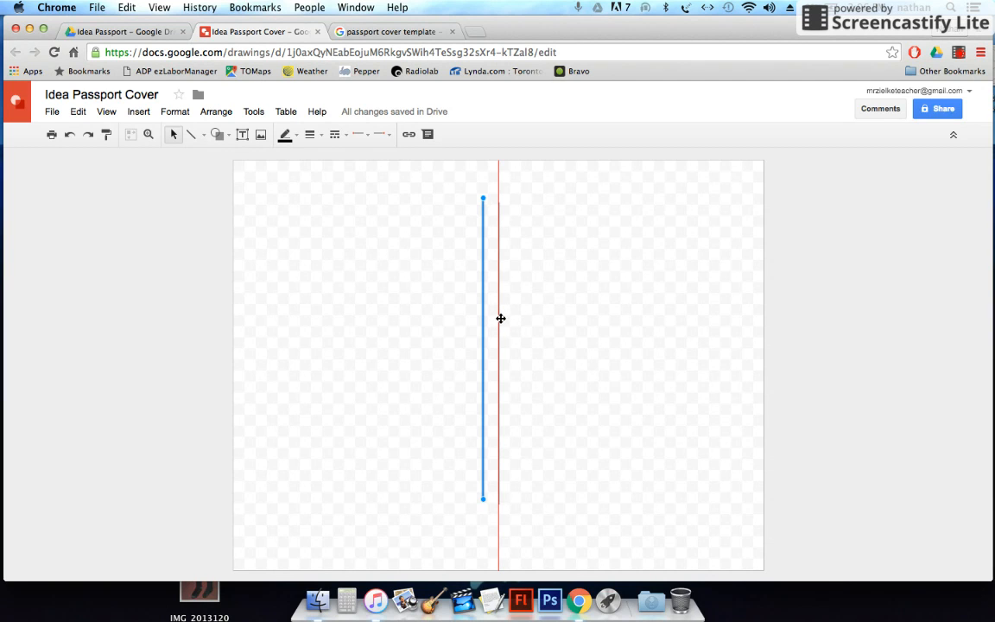
drag(499, 322, 500, 328)
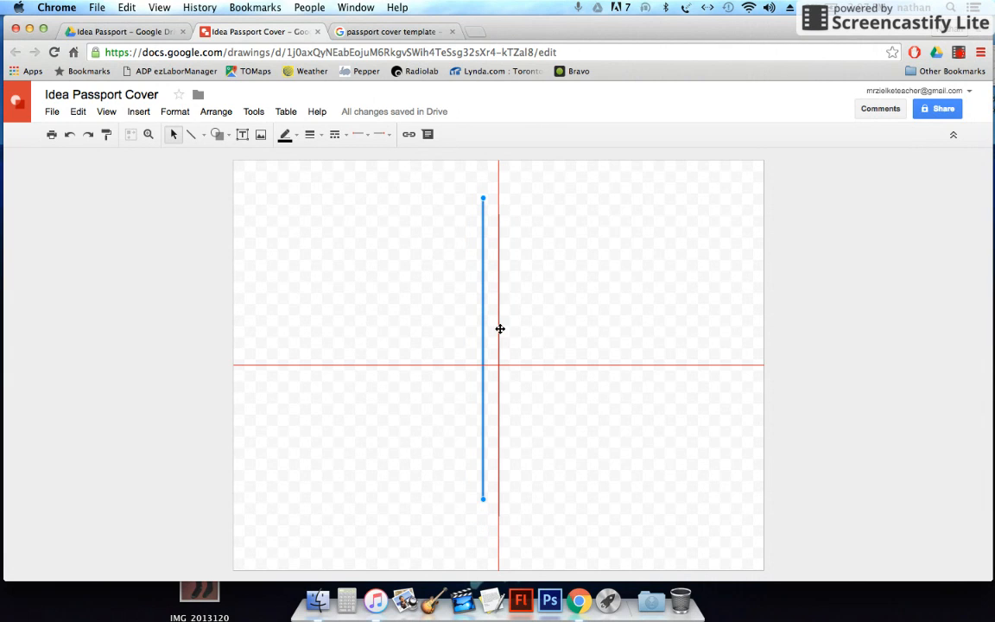
drag(499, 333, 499, 332)
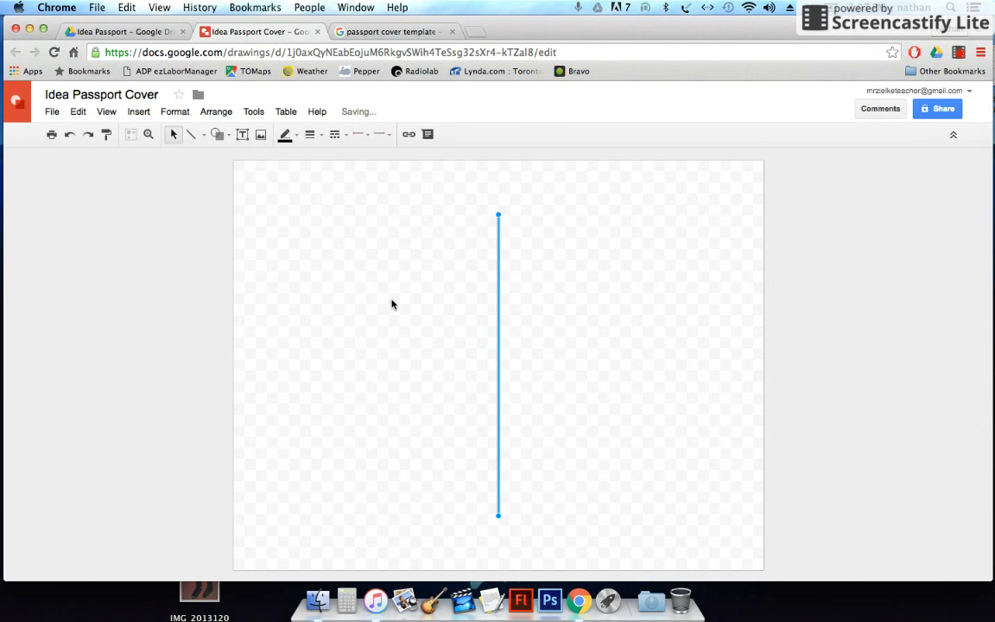
click(393, 304)
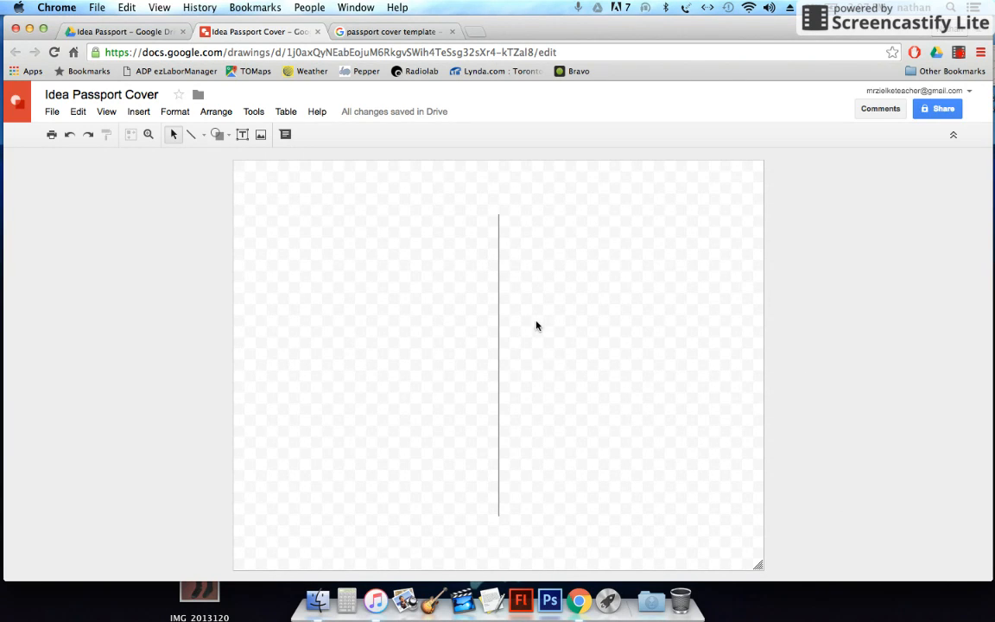
Add a text box reading "IDEA PASSPORT" low on the right half of the page, following the passport template image
click(356, 32)
scroll(511, 331, down, 1)
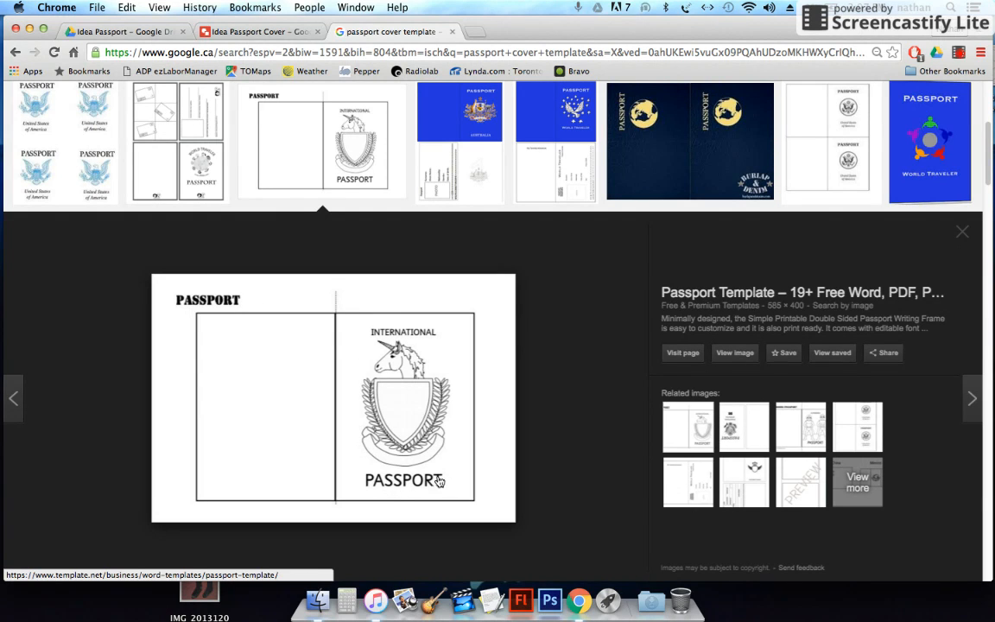
click(229, 33)
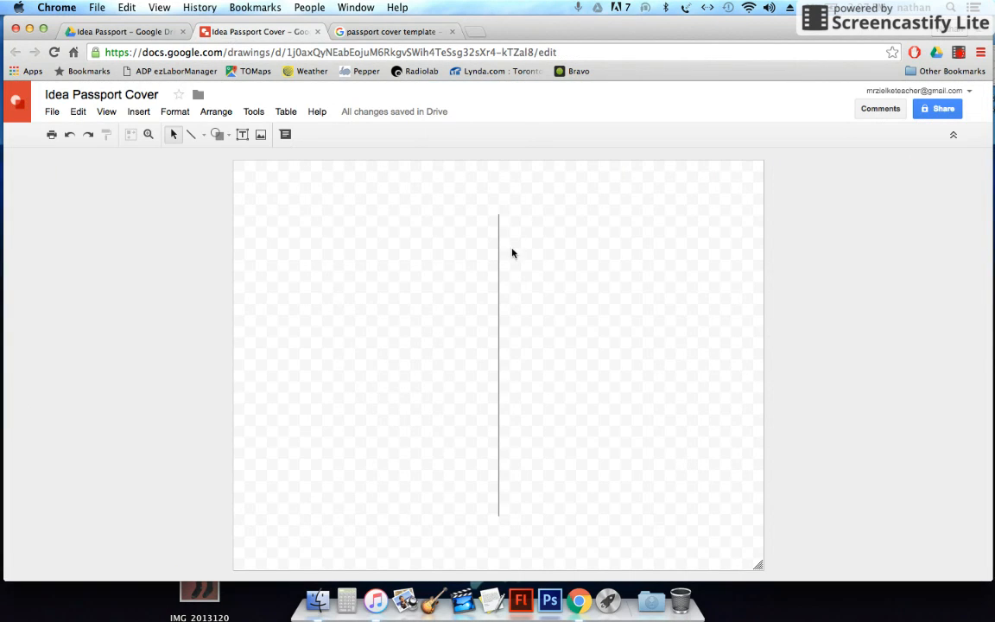
click(242, 136)
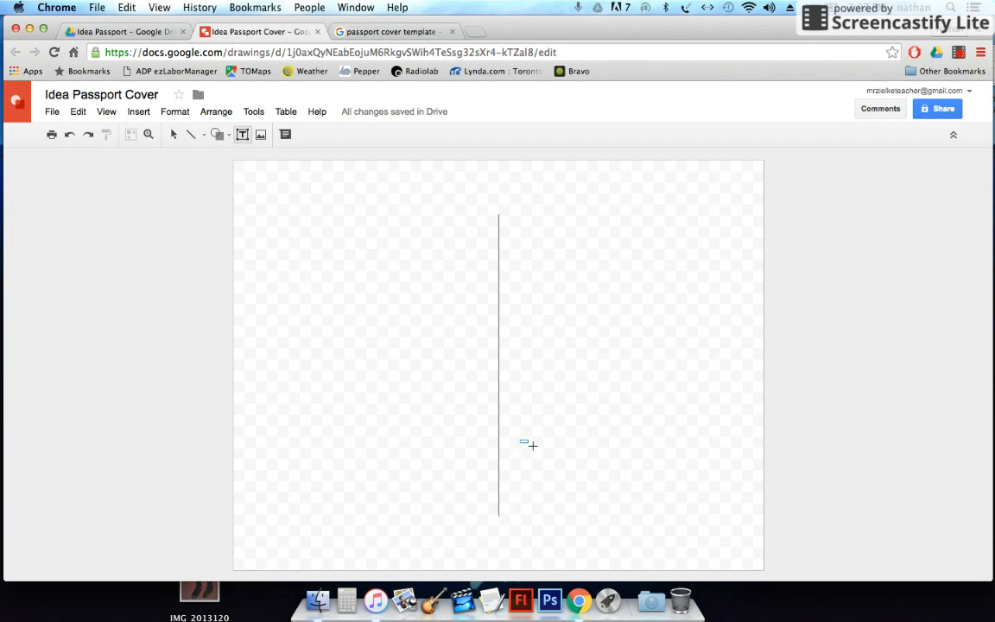
drag(520, 439, 730, 507)
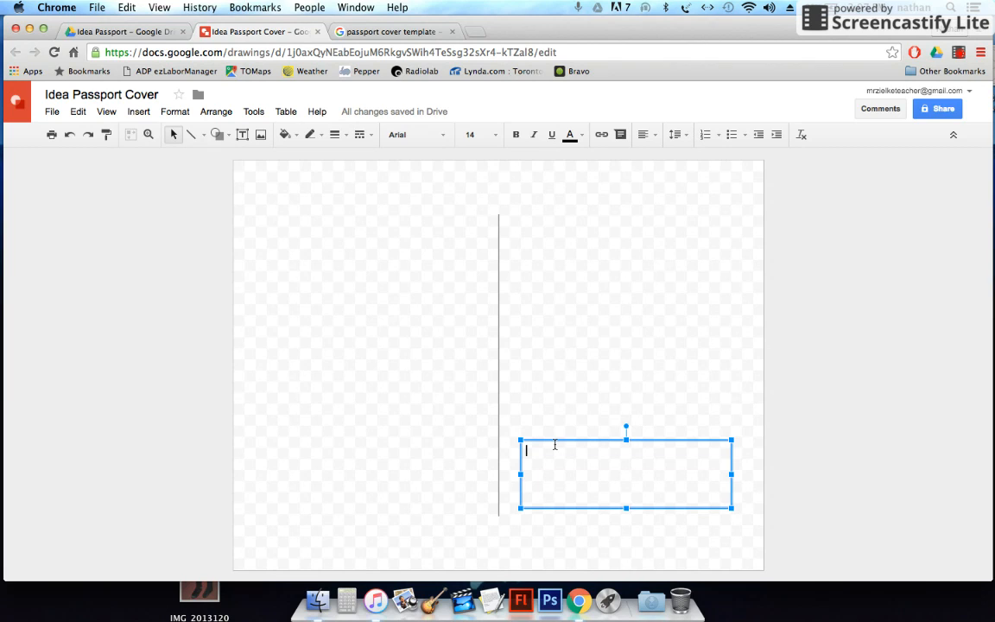
text(IDEA PASSPORT)
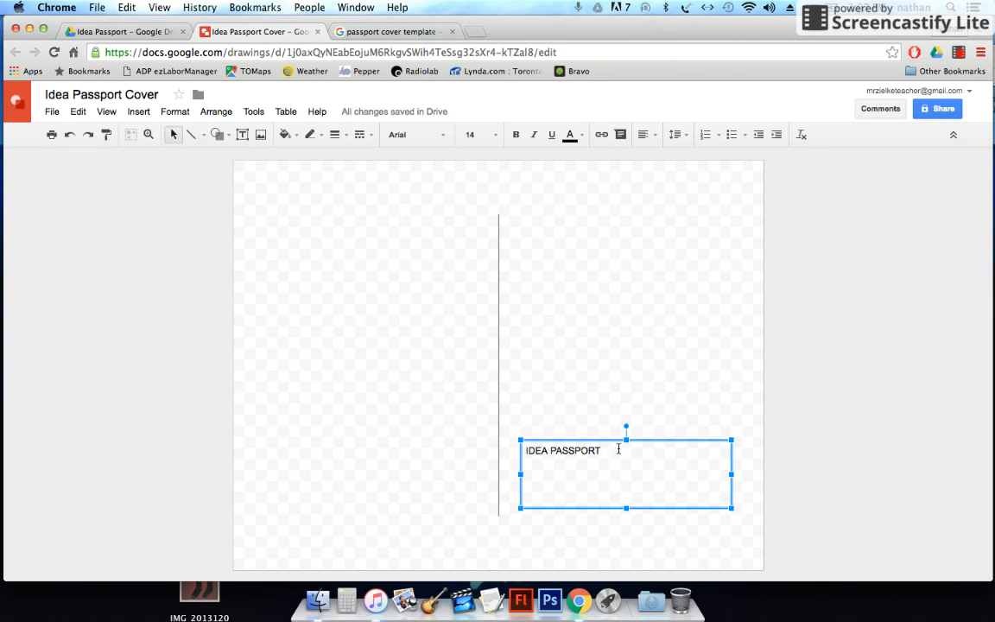
Centre the IDEA PASSPORT text horizontally and vertically within its text box
drag(600, 450, 524, 446)
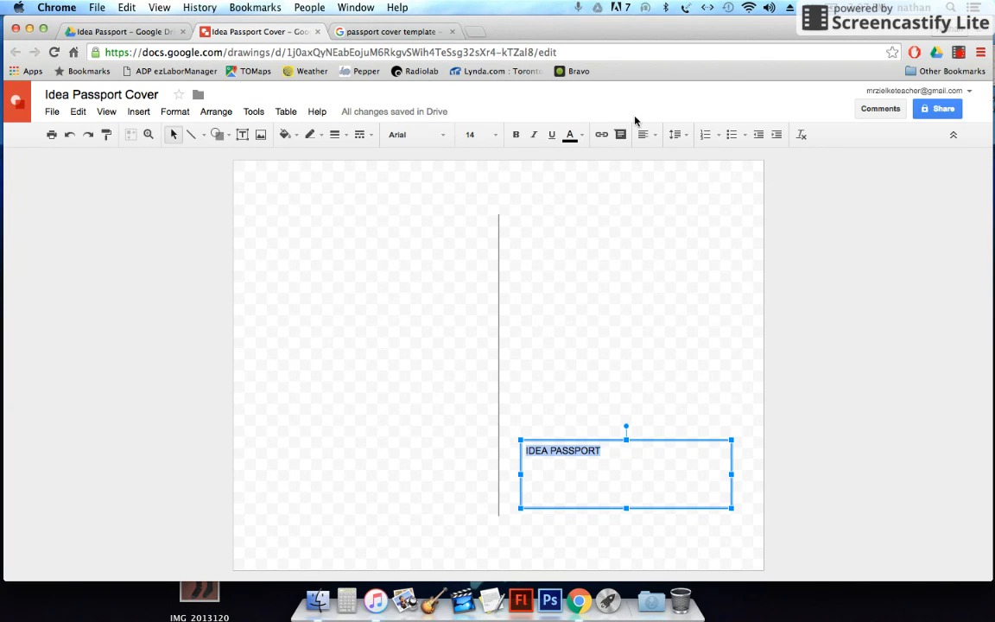
click(657, 134)
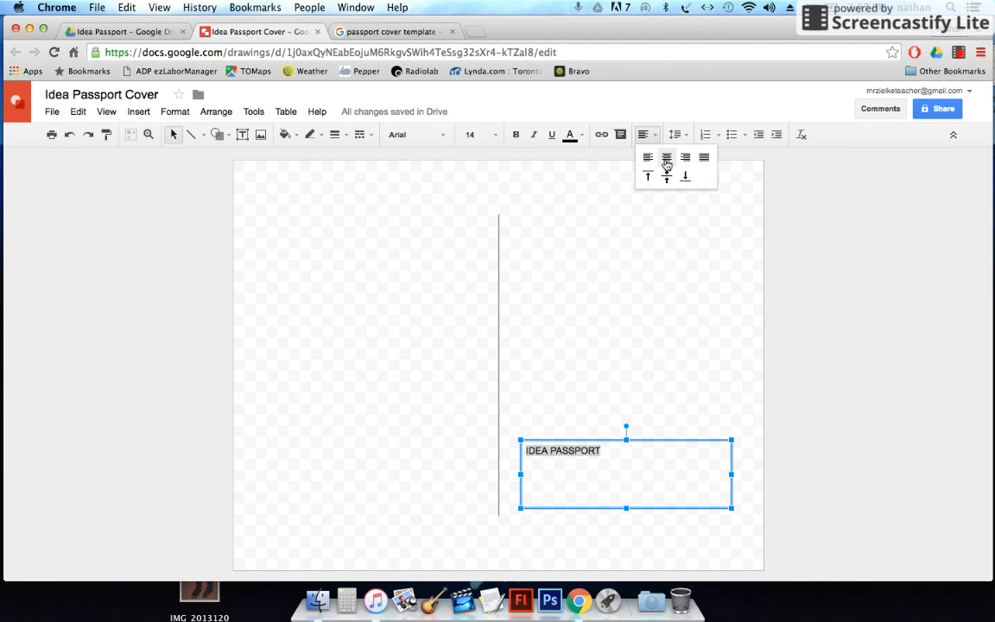
click(666, 158)
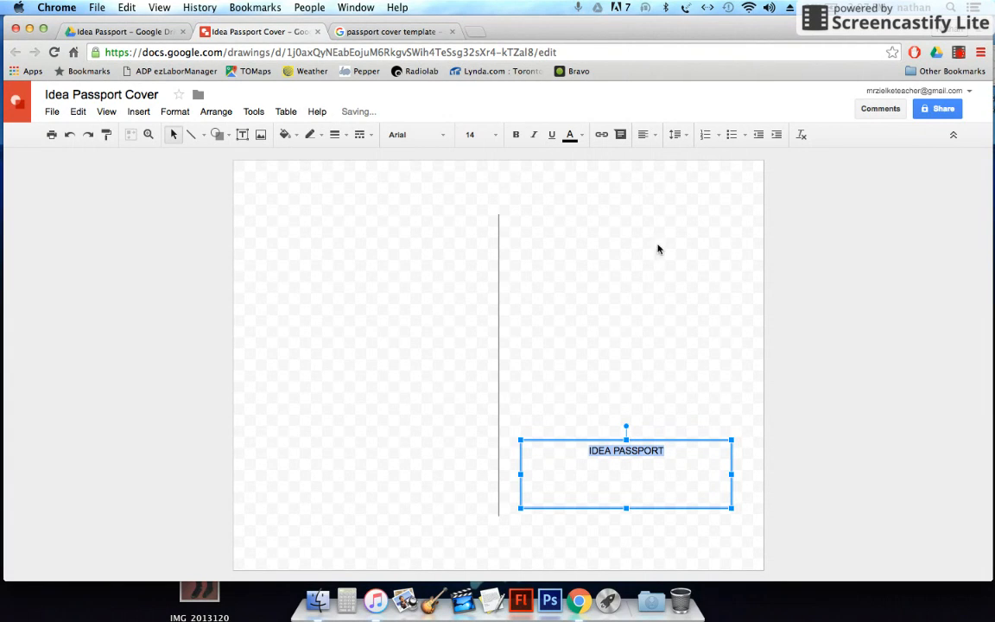
click(656, 135)
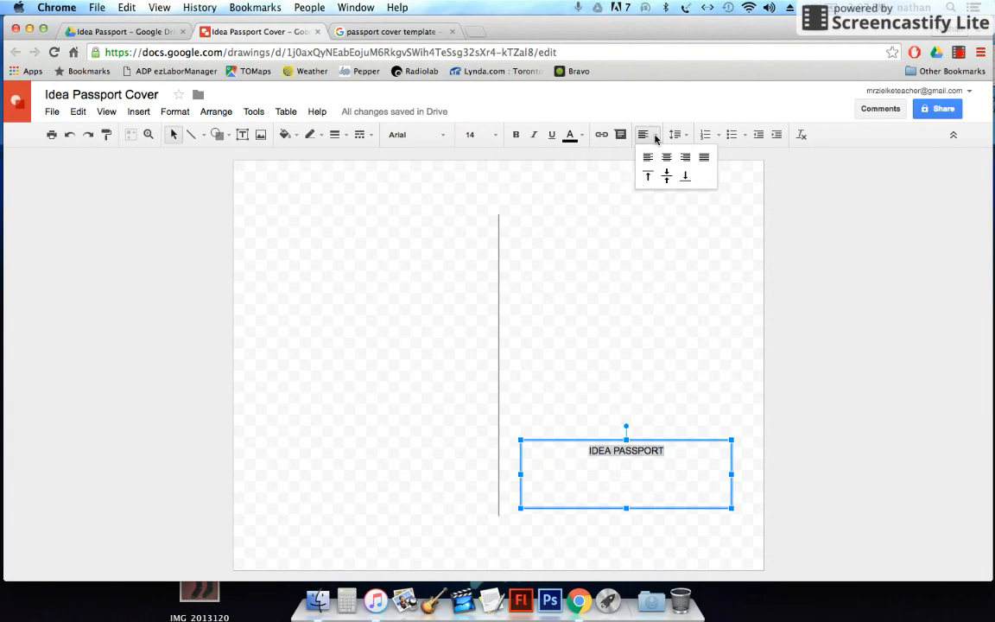
click(666, 175)
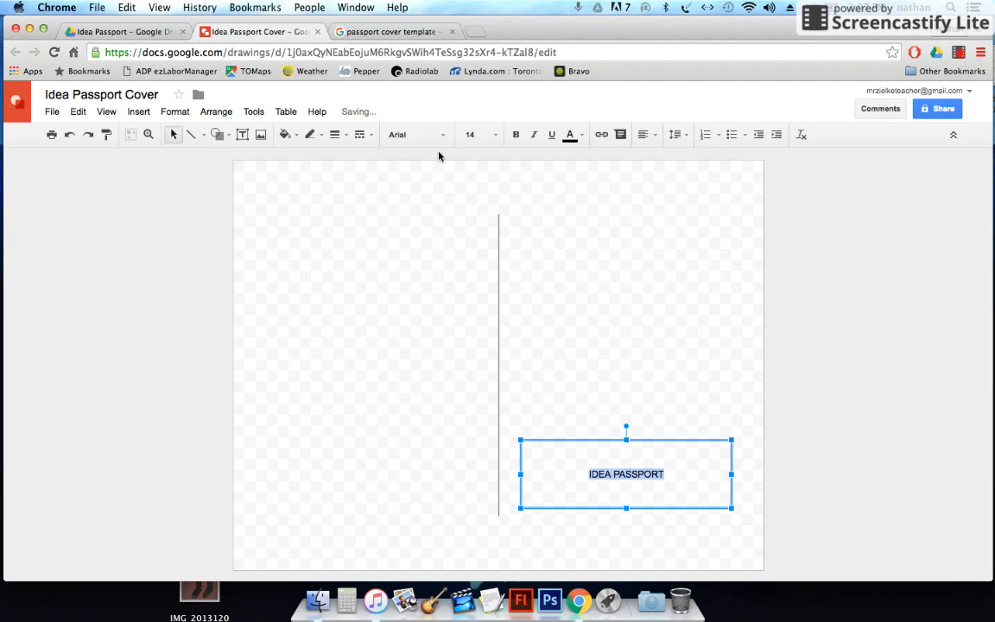
Set the IDEA PASSPORT text to font size 30 in Playfair Display
click(496, 136)
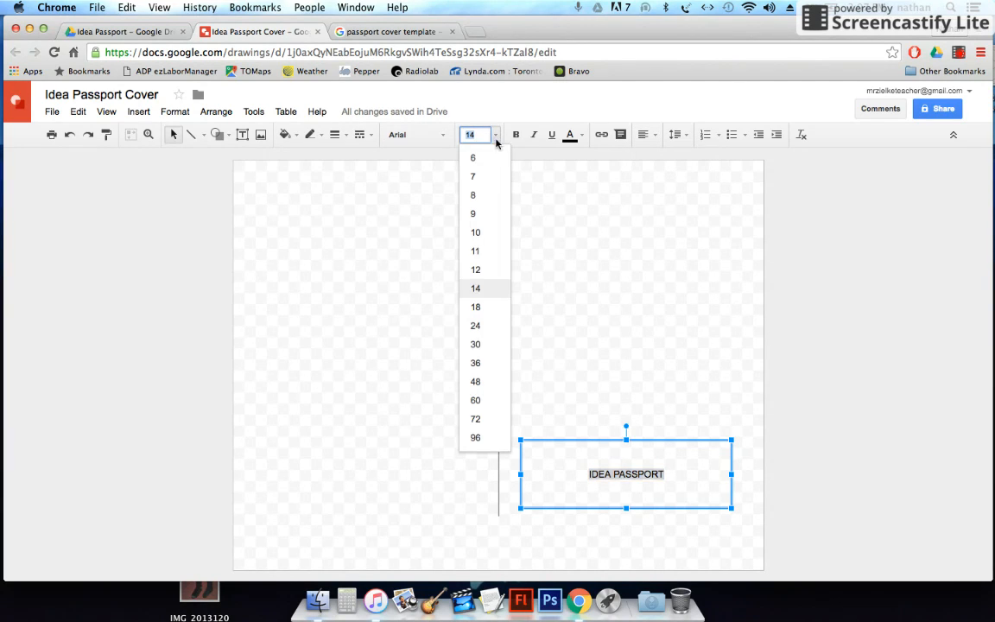
click(477, 363)
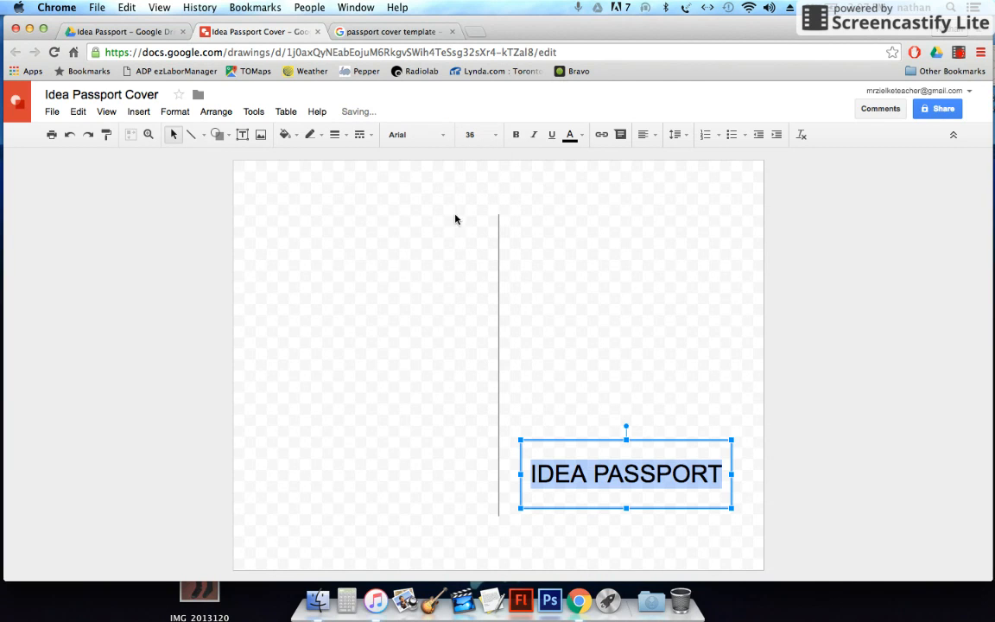
click(496, 136)
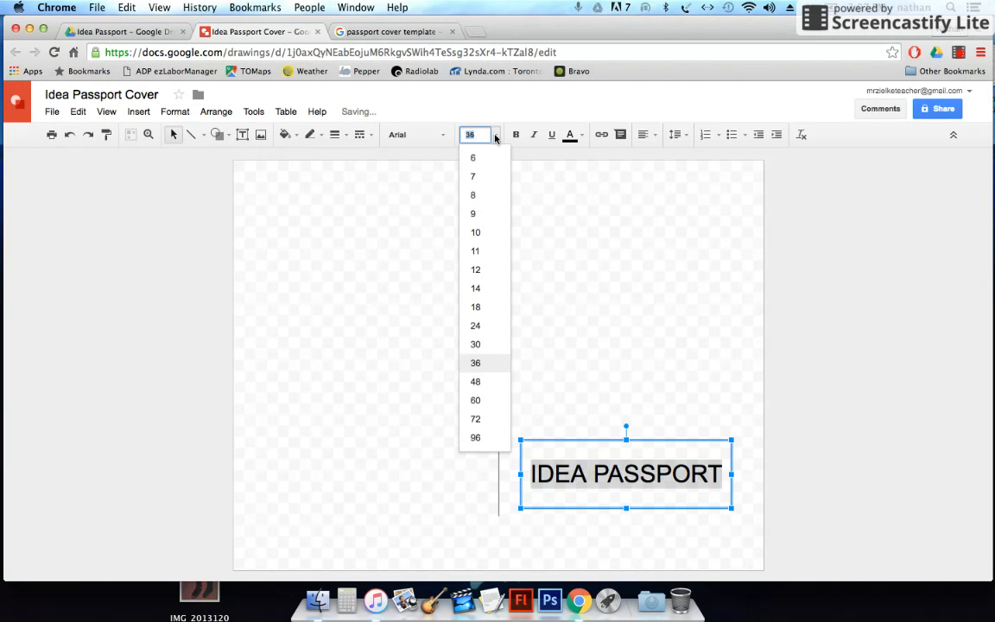
click(486, 345)
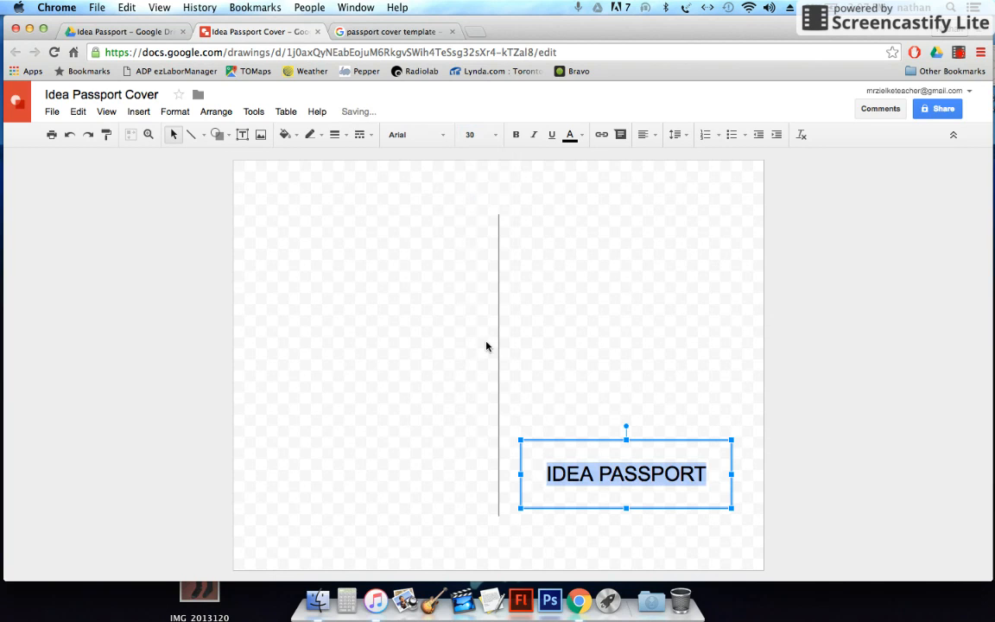
click(444, 135)
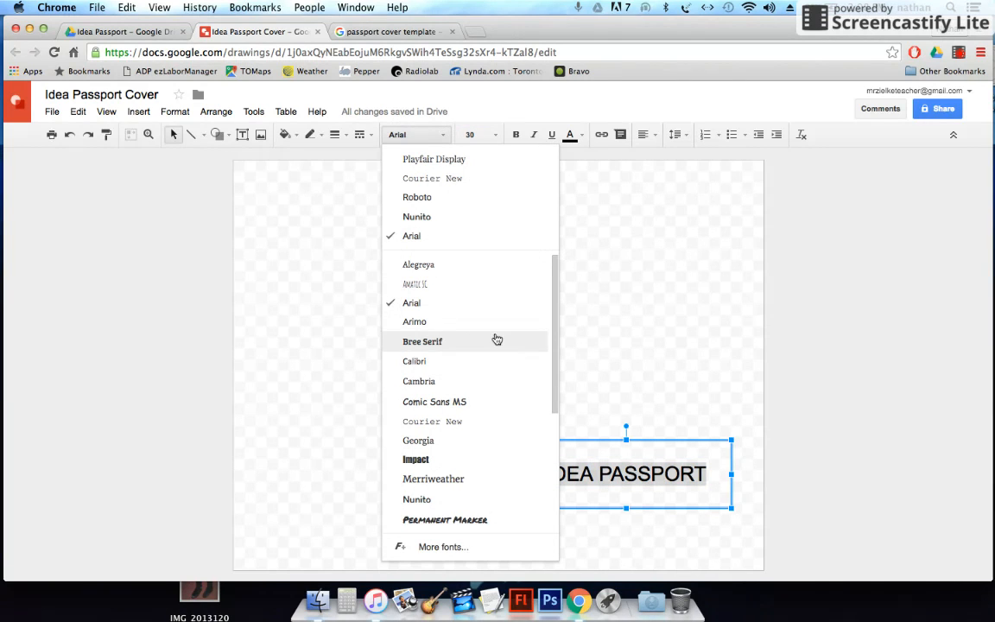
drag(552, 299, 557, 386)
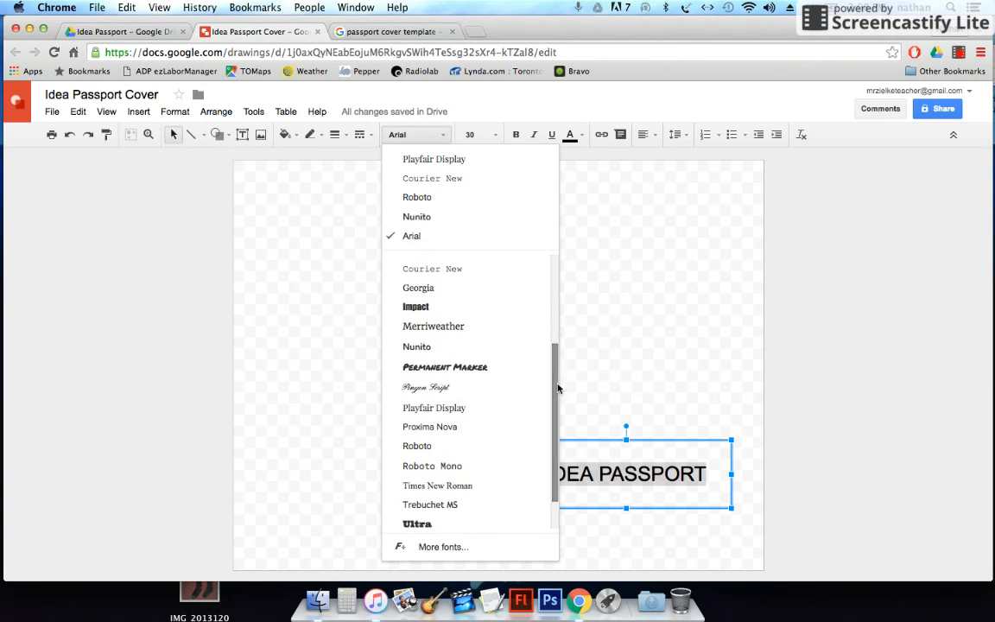
click(449, 412)
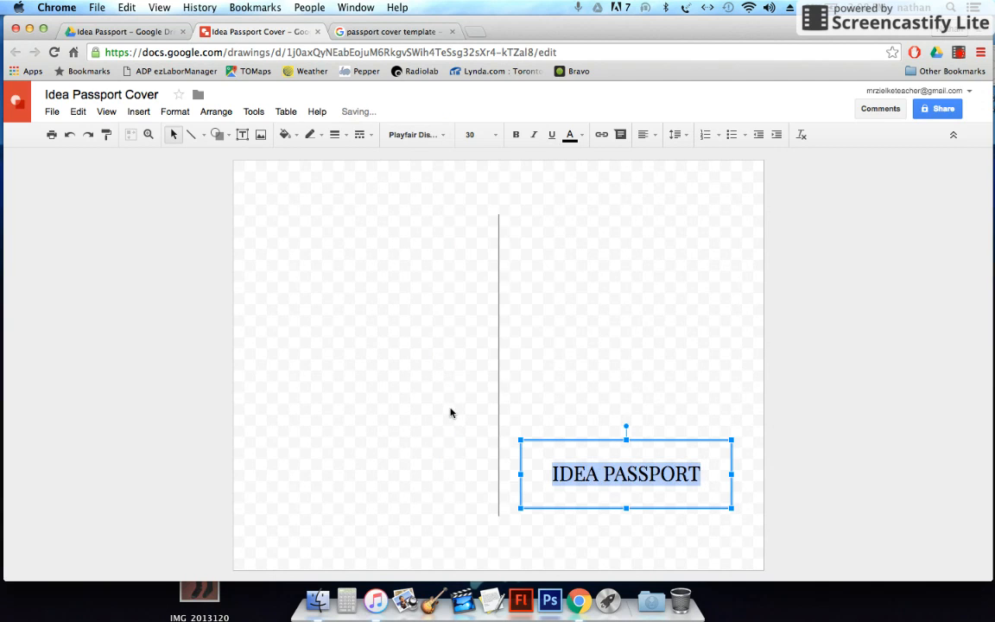
click(665, 308)
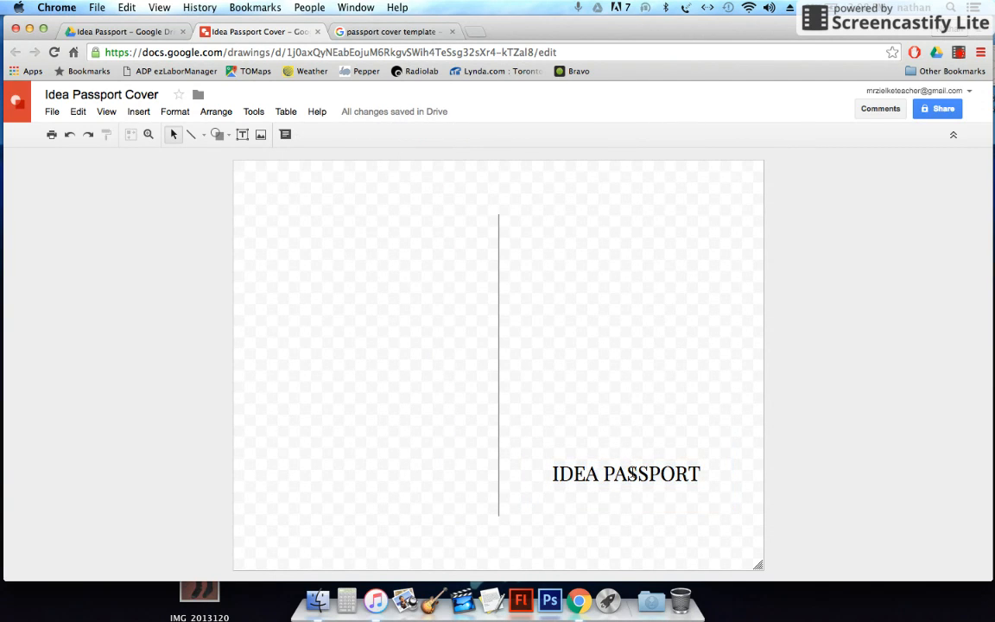
click(630, 473)
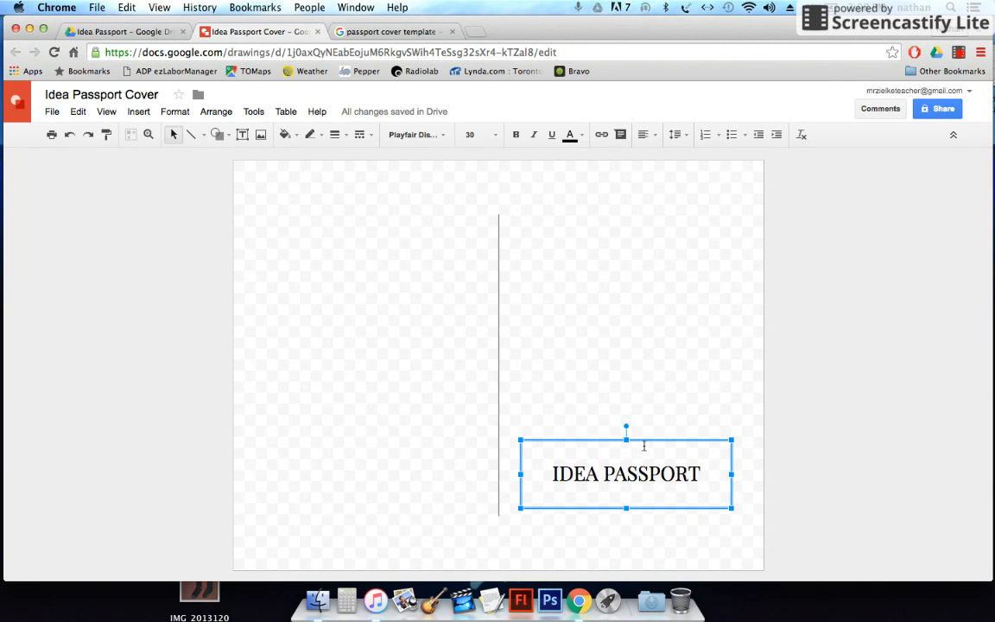
mouse_move(646, 439)
mouse_down()
mouse_move(670, 439)
mouse_move(627, 430)
mouse_move(679, 435)
mouse_move(513, 424)
mouse_move(618, 429)
mouse_move(639, 440)
mouse_up()
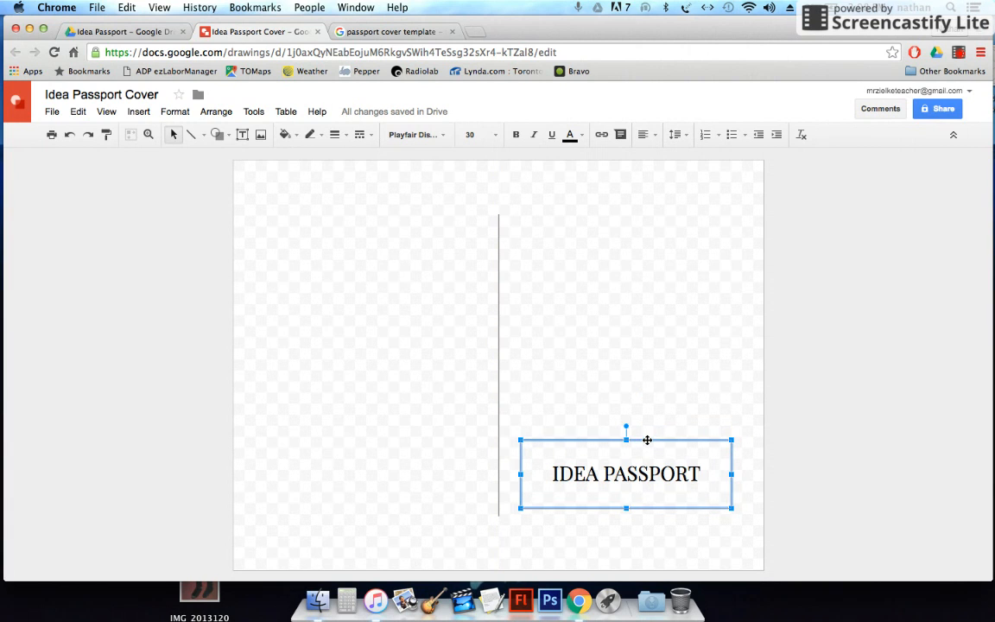
click(590, 285)
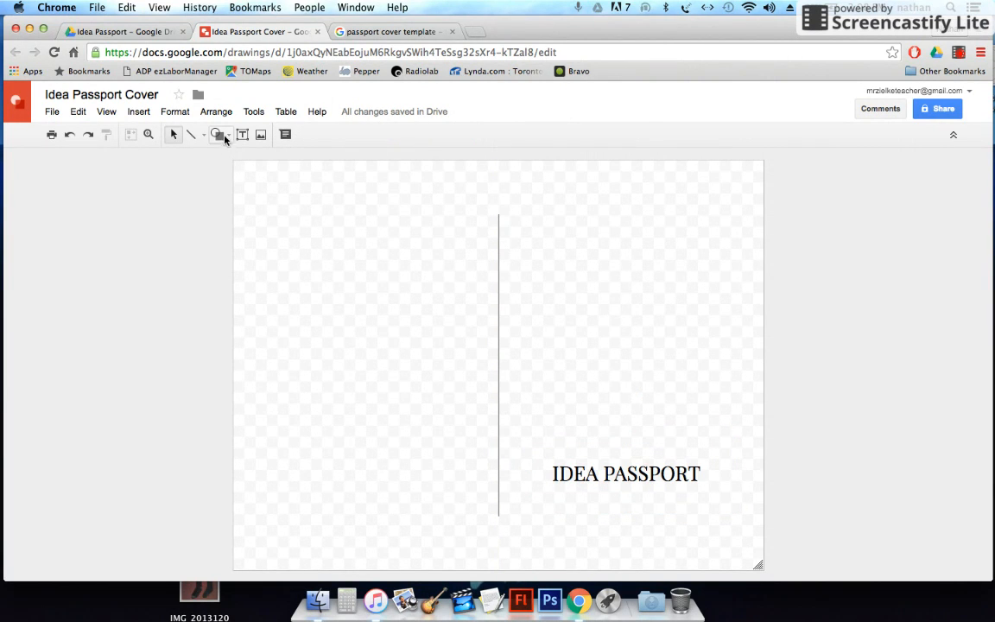
Draw a rectangle spanning from the vertical centre line to the page's right edge as an alignment aid above the title
click(230, 136)
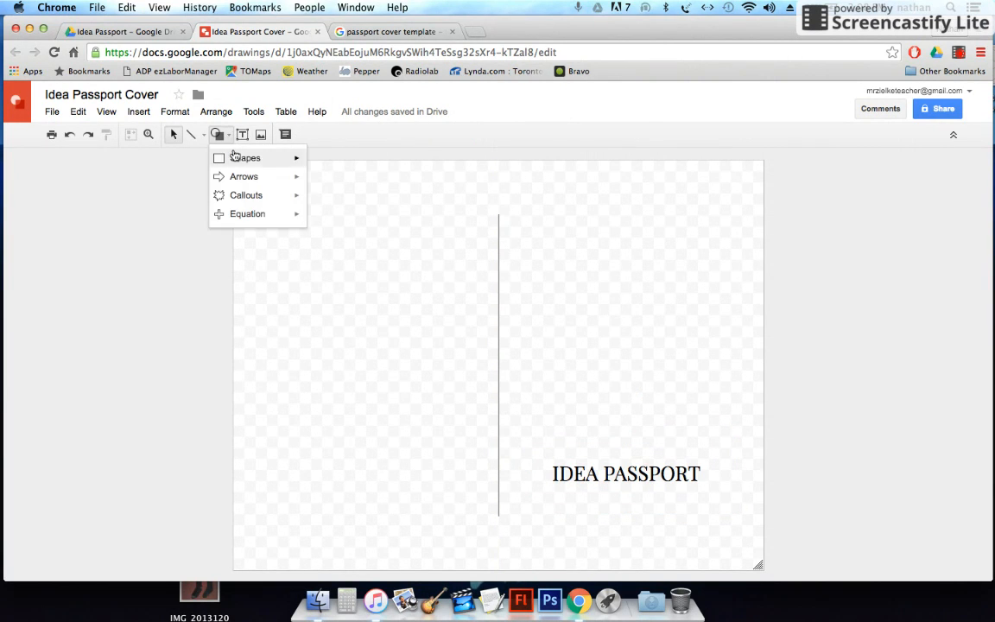
mouse_move(240, 158)
click(317, 165)
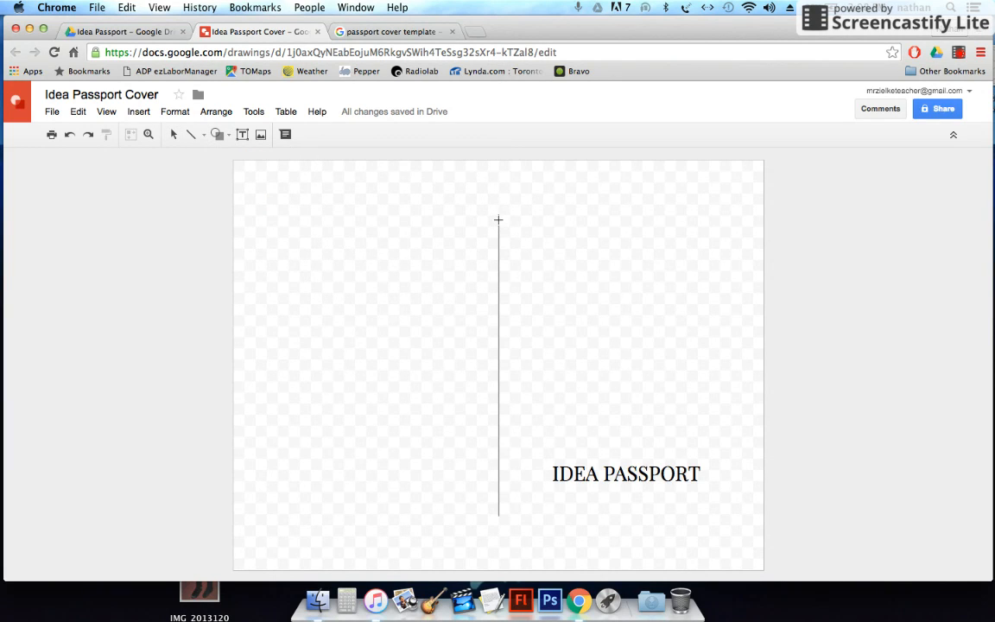
mouse_move(498, 220)
mouse_down()
mouse_move(559, 240)
mouse_move(761, 256)
mouse_up()
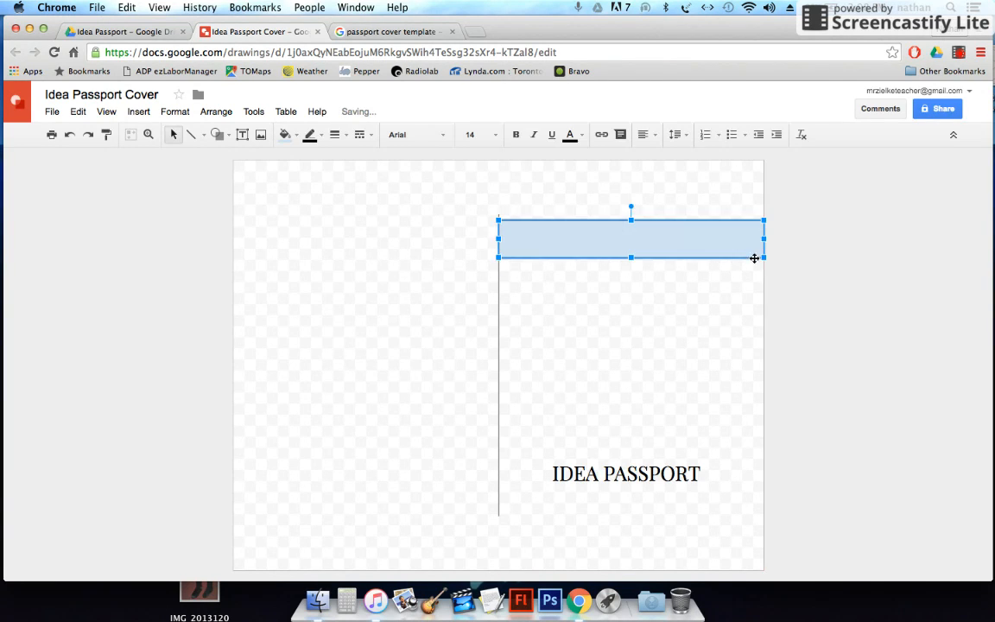
click(498, 239)
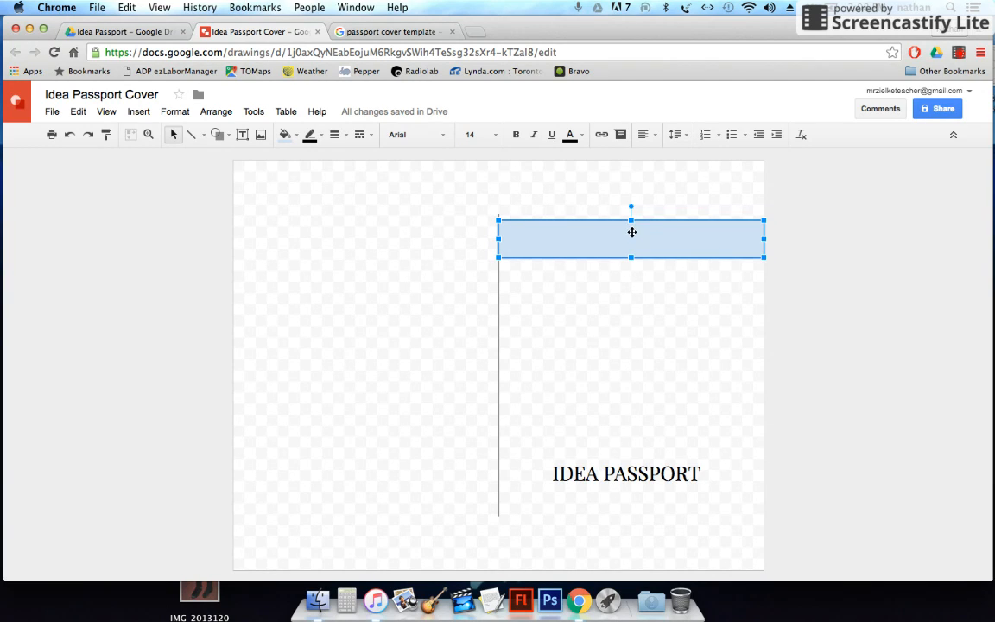
Align the IDEA PASSPORT text box with the rectangle's centre using the alignment guide, and delete the rectangle
click(601, 474)
drag(639, 440, 644, 440)
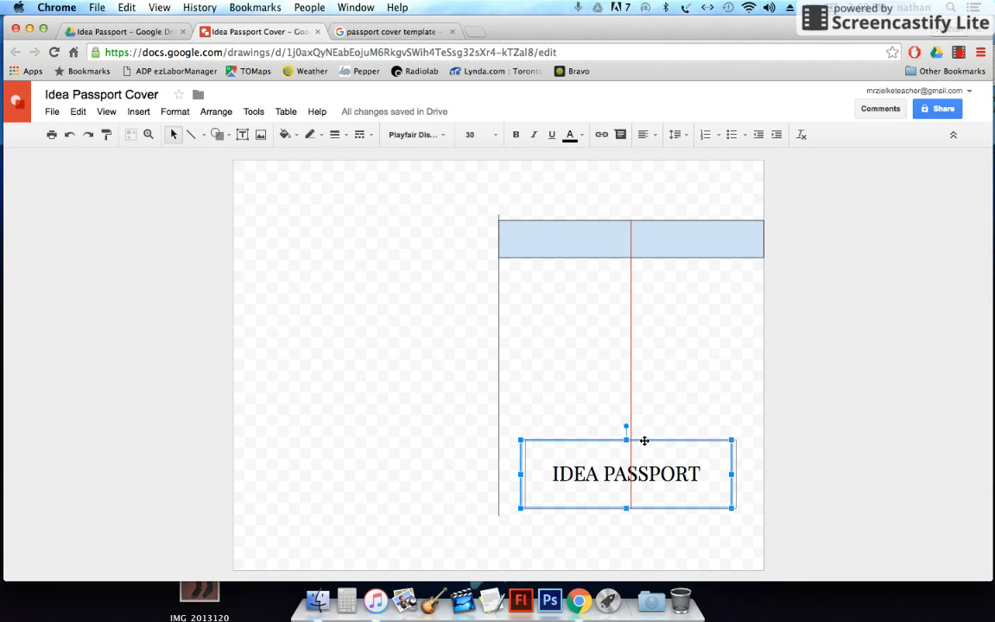
drag(644, 440, 644, 444)
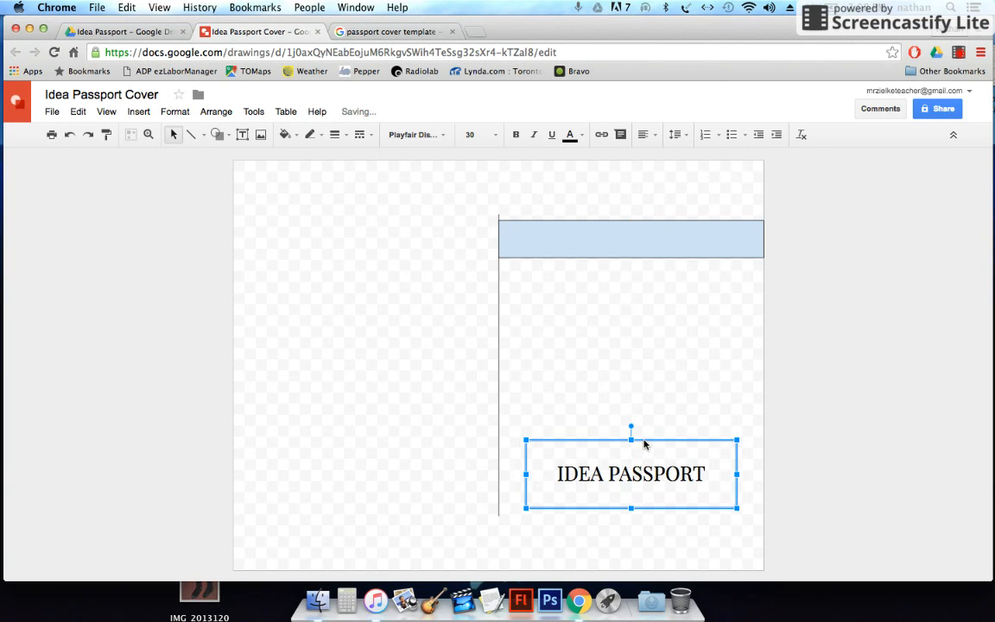
click(607, 231)
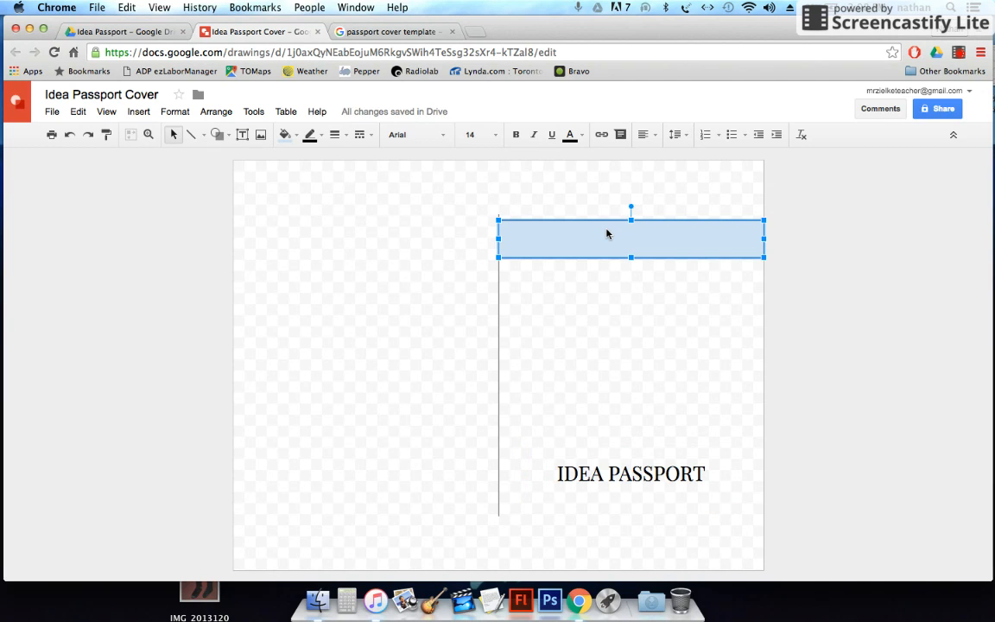
key(Delete)
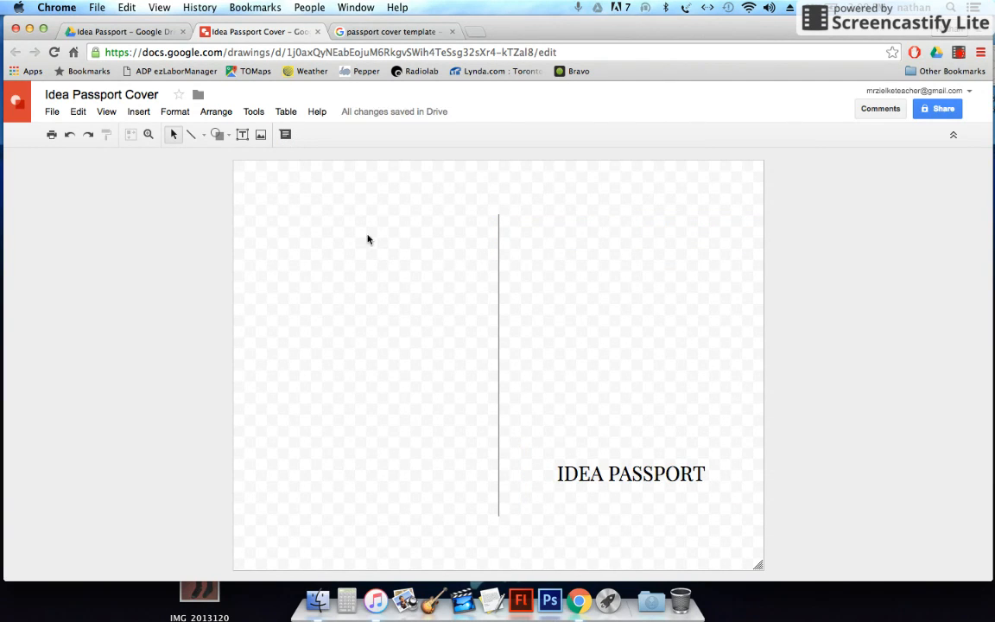
Look through the passport cover template image results for design ideas and return to the drawing
click(393, 32)
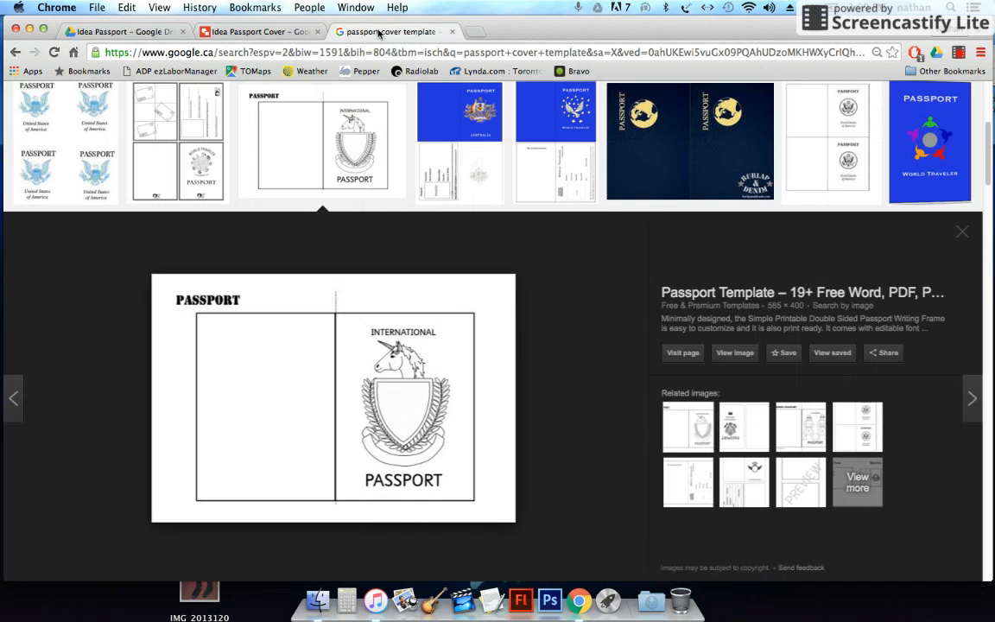
scroll(556, 340, down, 1)
scroll(555, 340, down, 5)
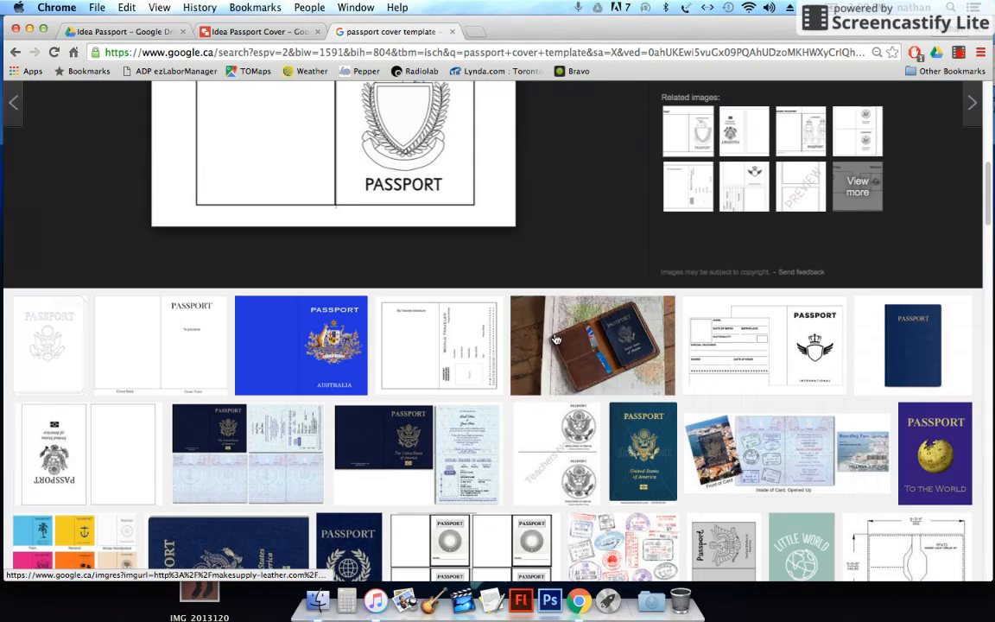
scroll(535, 285, up, 6)
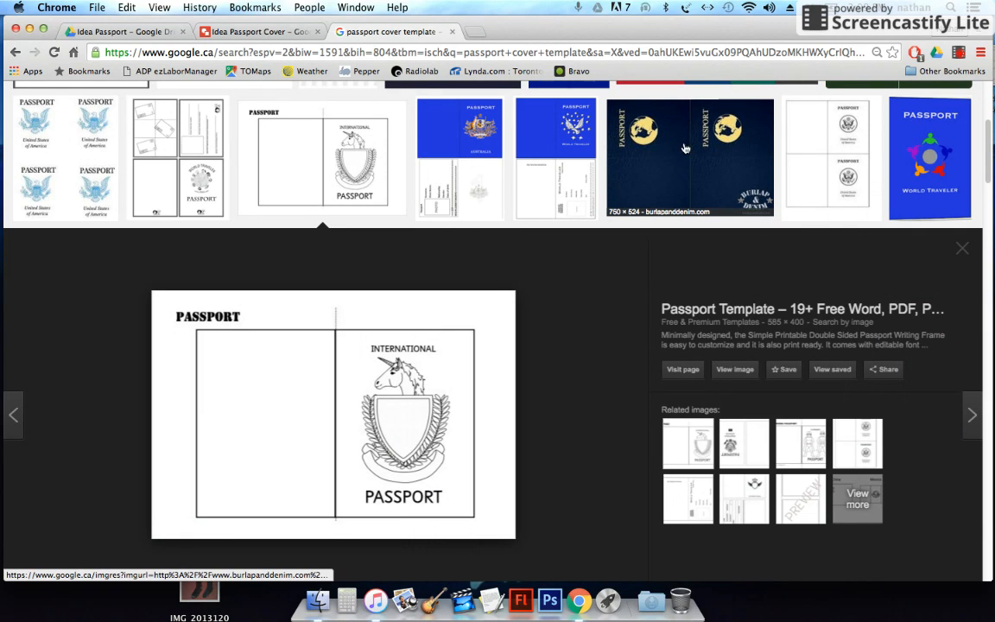
click(235, 33)
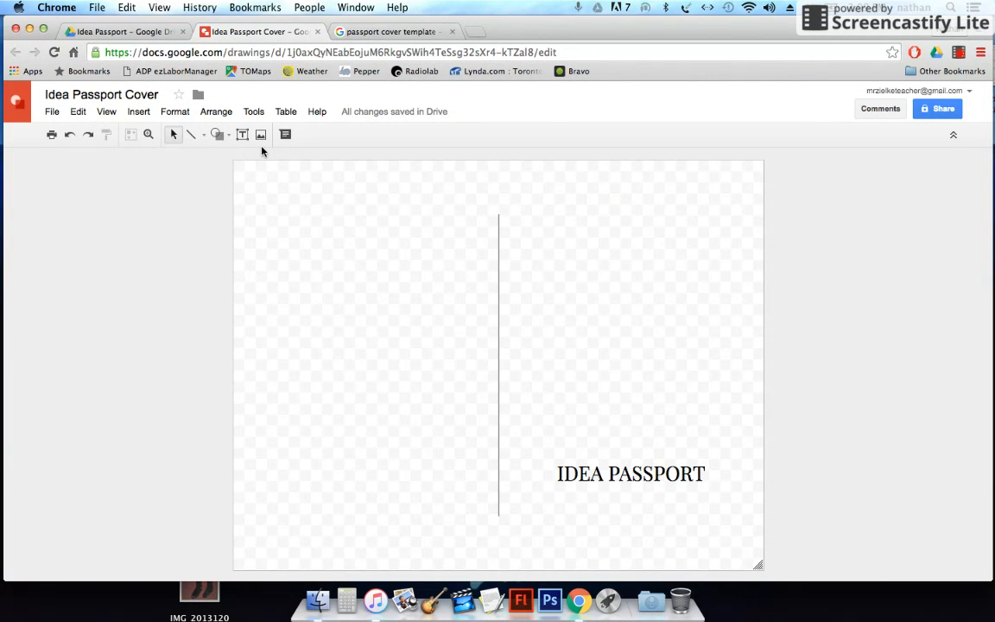
Switch to Google Drive and open the Math Resources folder
click(132, 33)
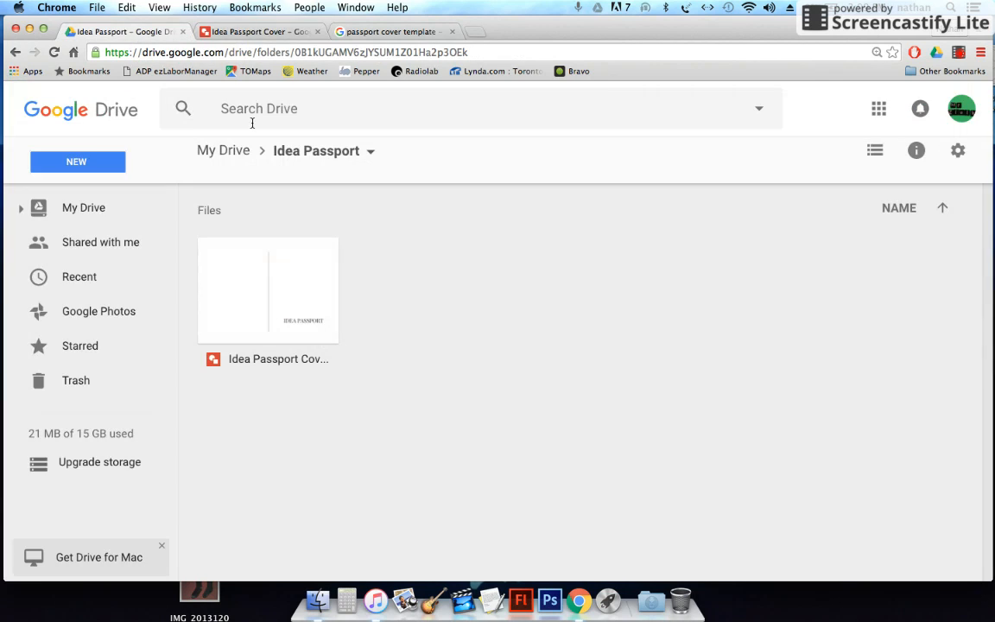
click(15, 51)
double_click(582, 255)
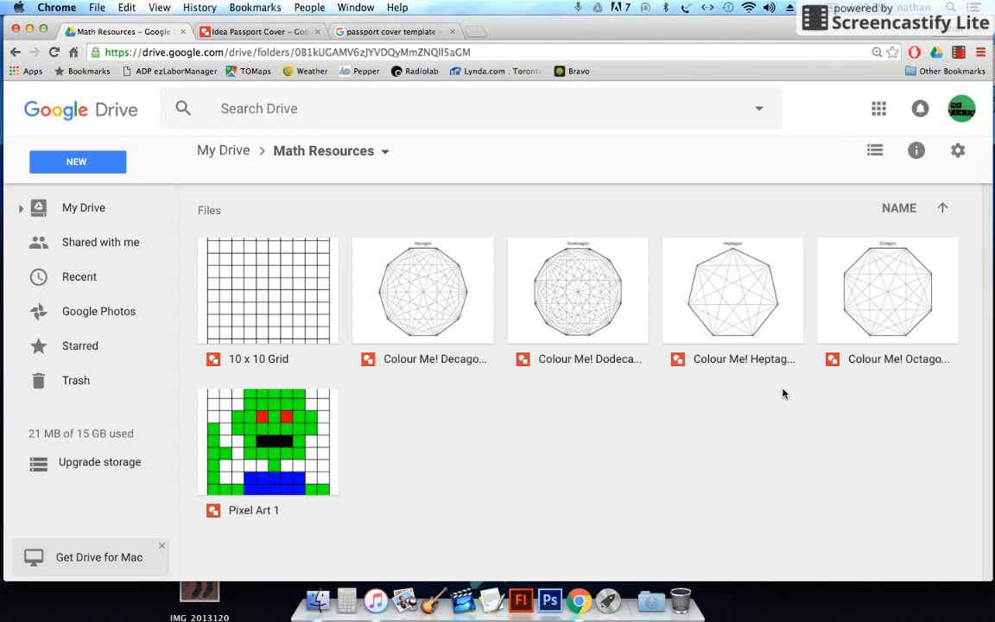
Copy the dodecagon with all its diagonals from the Colour Me! Dodecagon drawing and paste it into Idea Passport Cover
double_click(596, 299)
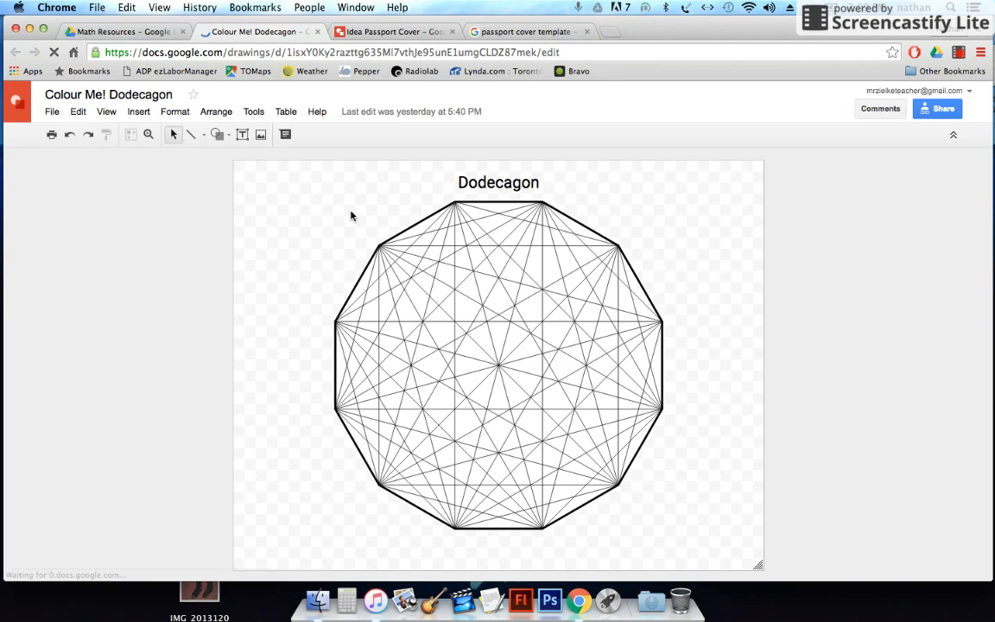
drag(329, 210, 670, 524)
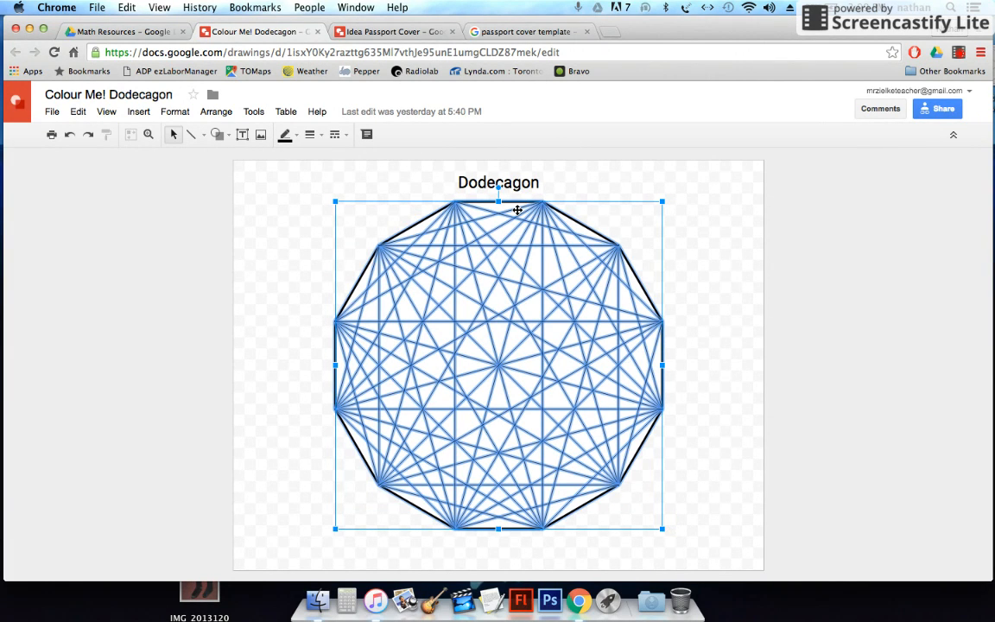
click(386, 32)
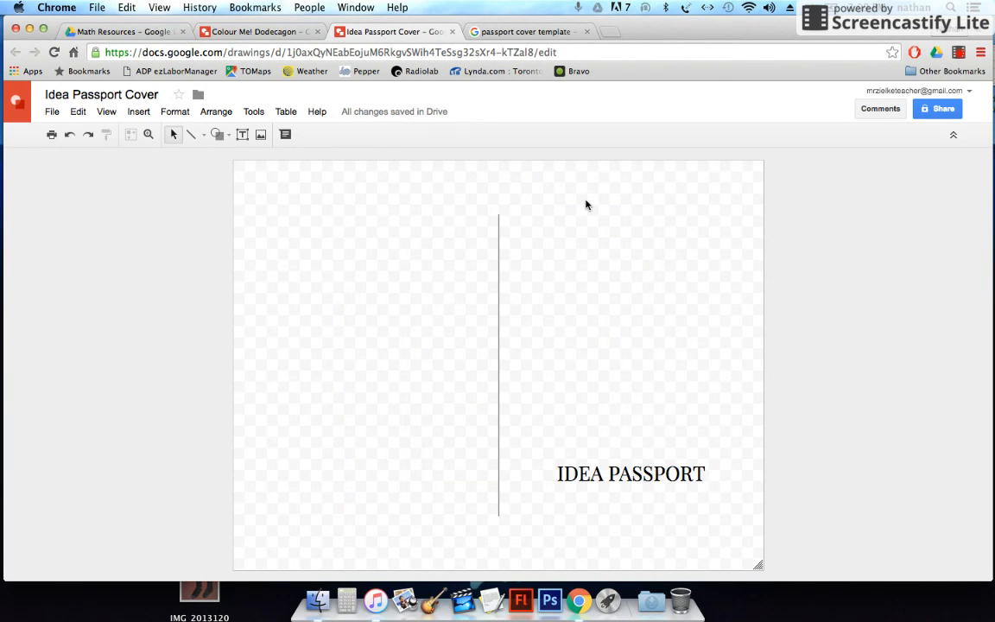
key(super+v)
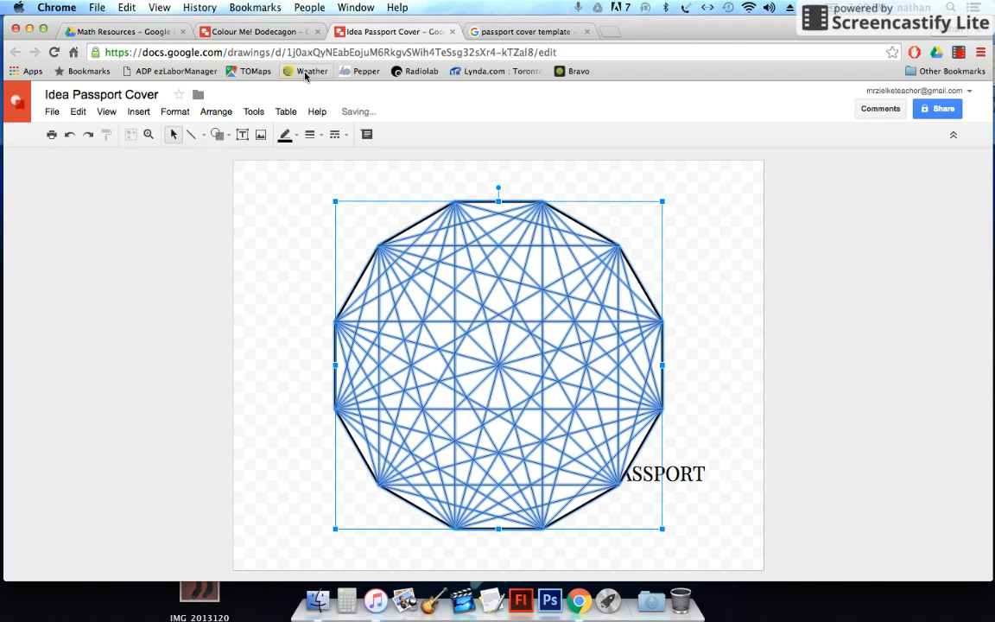
click(264, 33)
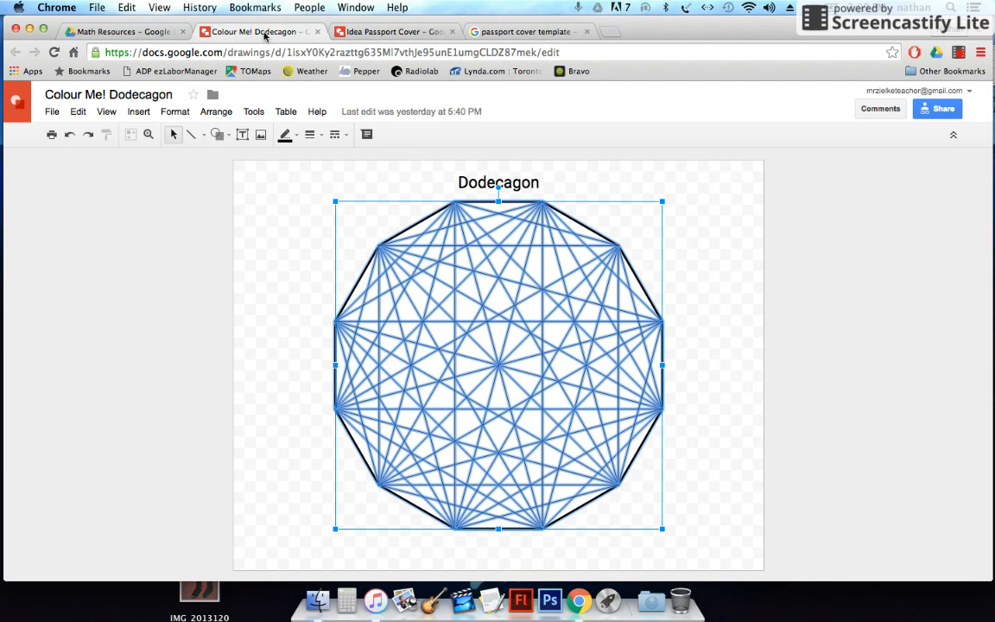
click(339, 31)
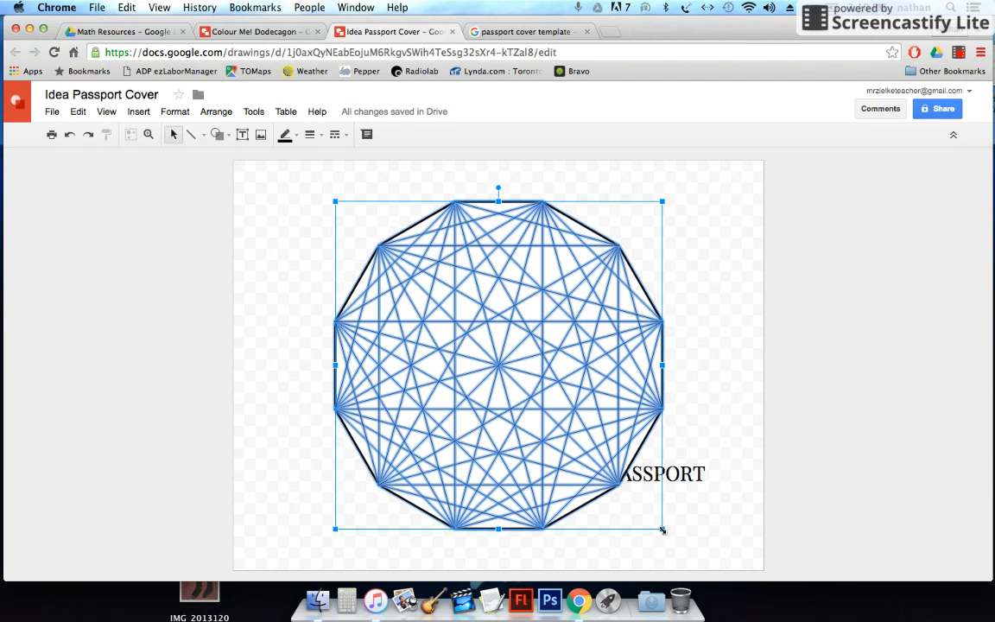
Shrink the pasted dodecagon proportionally and place it above the IDEA PASSPORT title, centred on it with the alignment guide
drag(662, 530, 584, 468)
mouse_move(530, 410)
mouse_down()
mouse_move(504, 393)
mouse_move(526, 396)
mouse_up()
drag(418, 303, 619, 312)
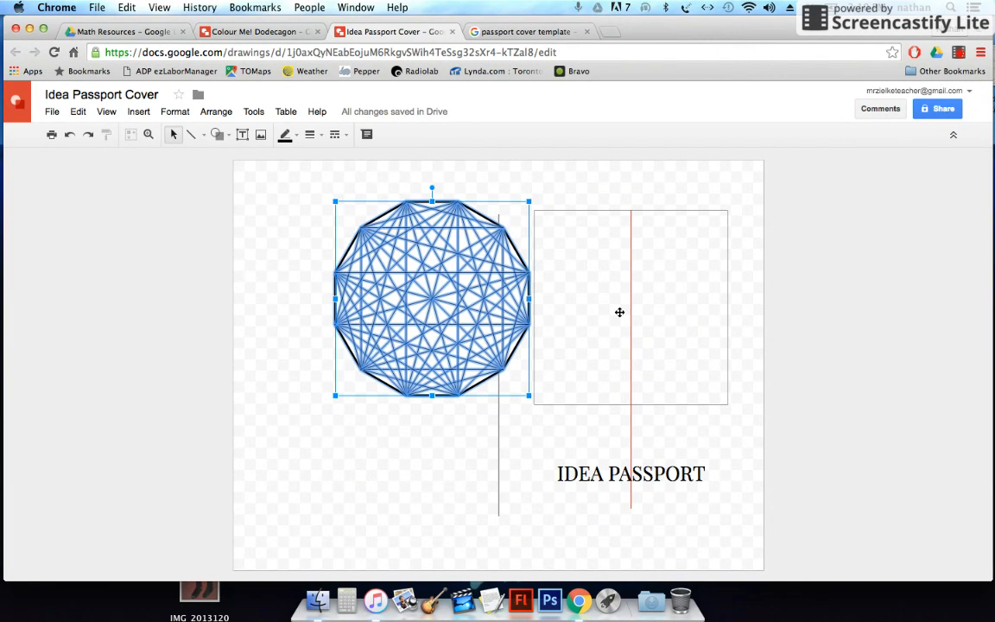
drag(619, 312, 620, 322)
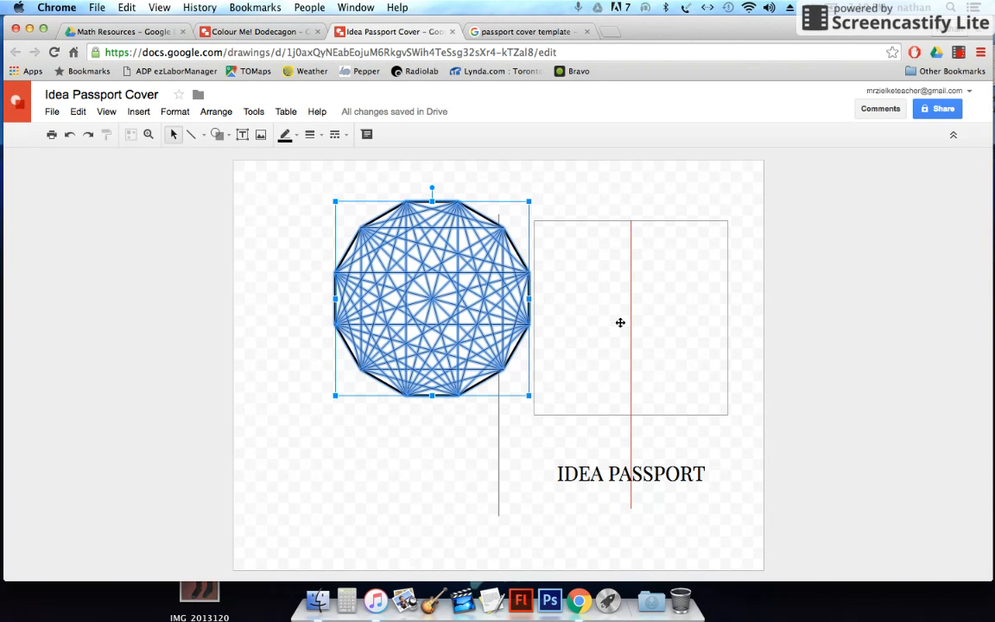
drag(619, 322, 619, 330)
click(682, 200)
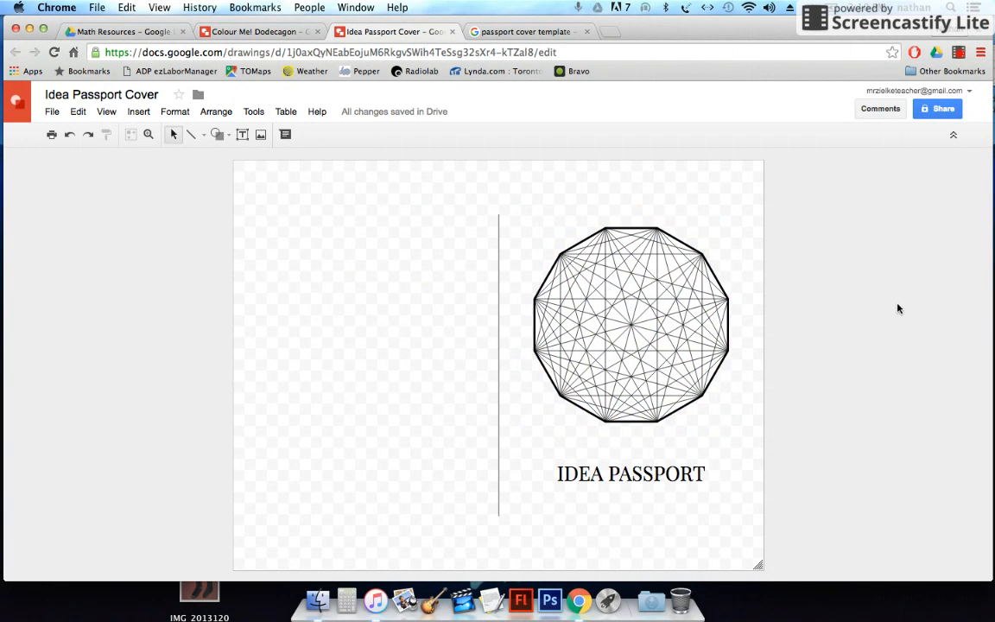
Select the whole dodecagon, scale it down slightly more and recentre it above the title
drag(731, 246, 533, 423)
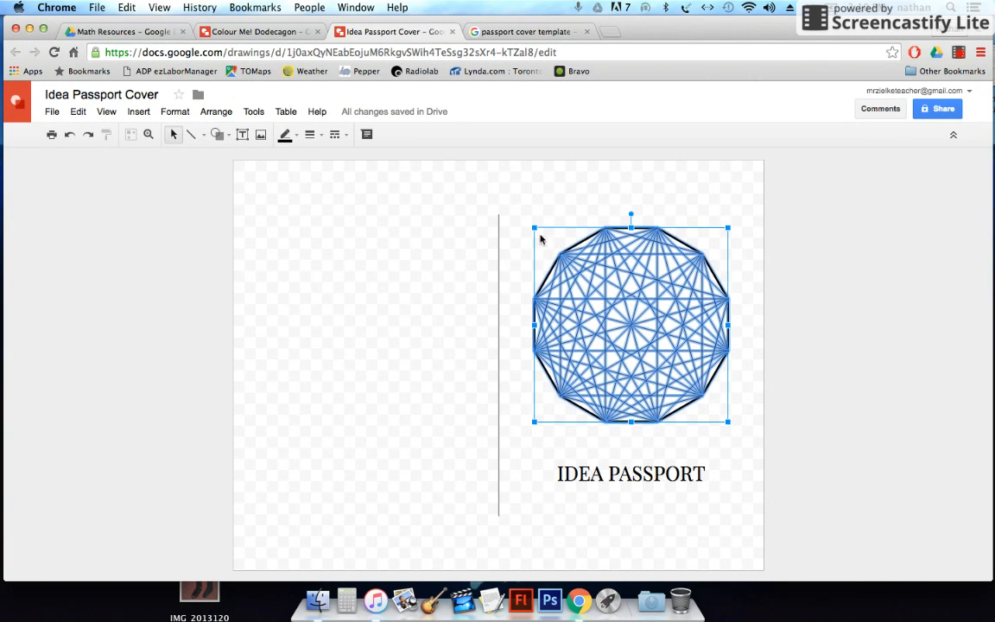
drag(533, 226, 555, 248)
drag(653, 348, 643, 336)
click(705, 183)
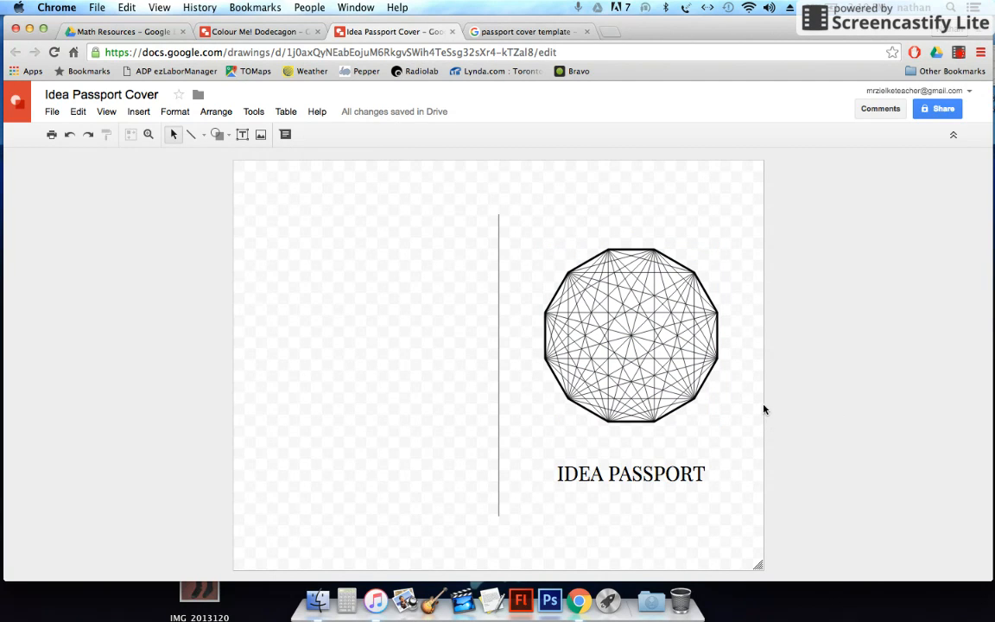
Nudge the IDEA PASSPORT text box slightly upward, keeping it centred beneath the dodecagon
click(636, 474)
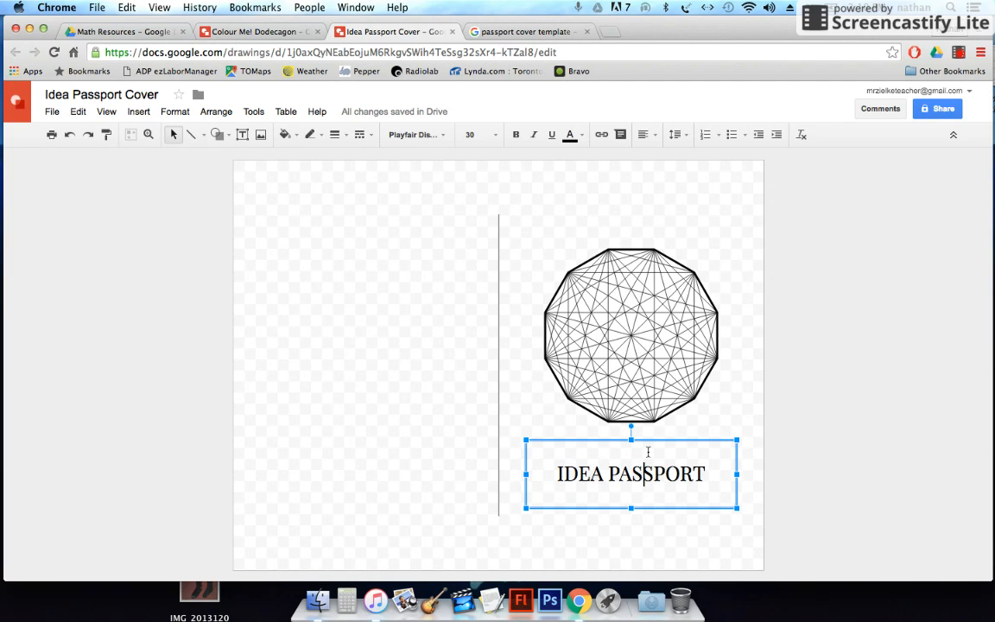
drag(645, 437, 651, 436)
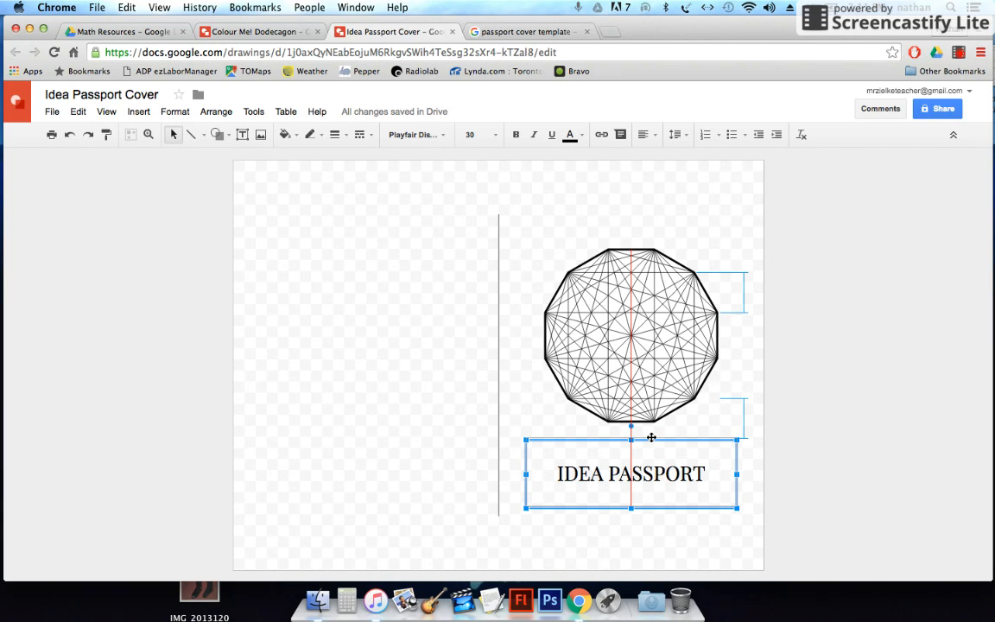
drag(651, 438, 651, 436)
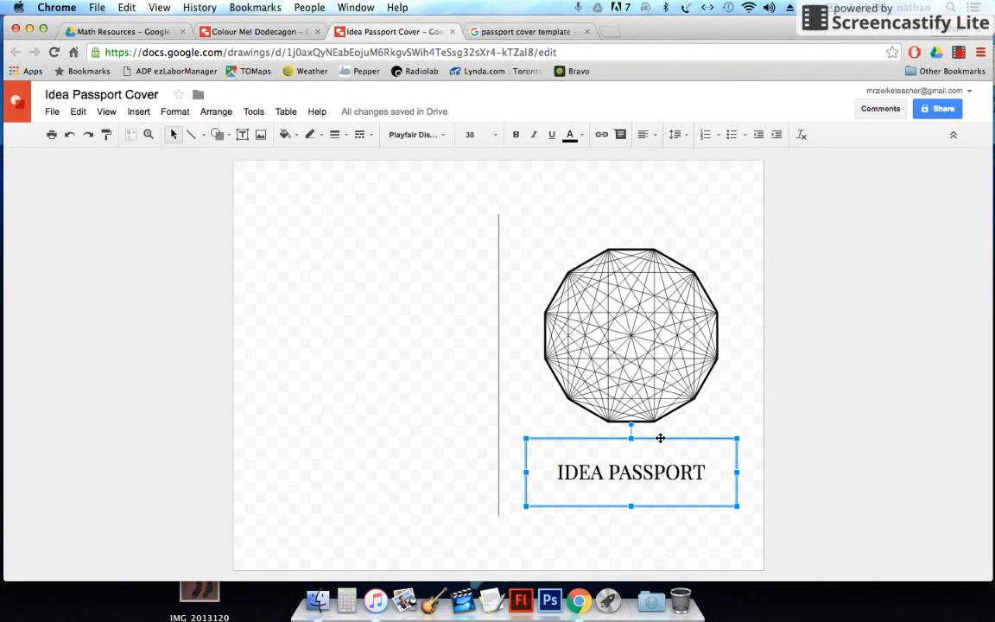
drag(659, 438, 659, 440)
click(688, 192)
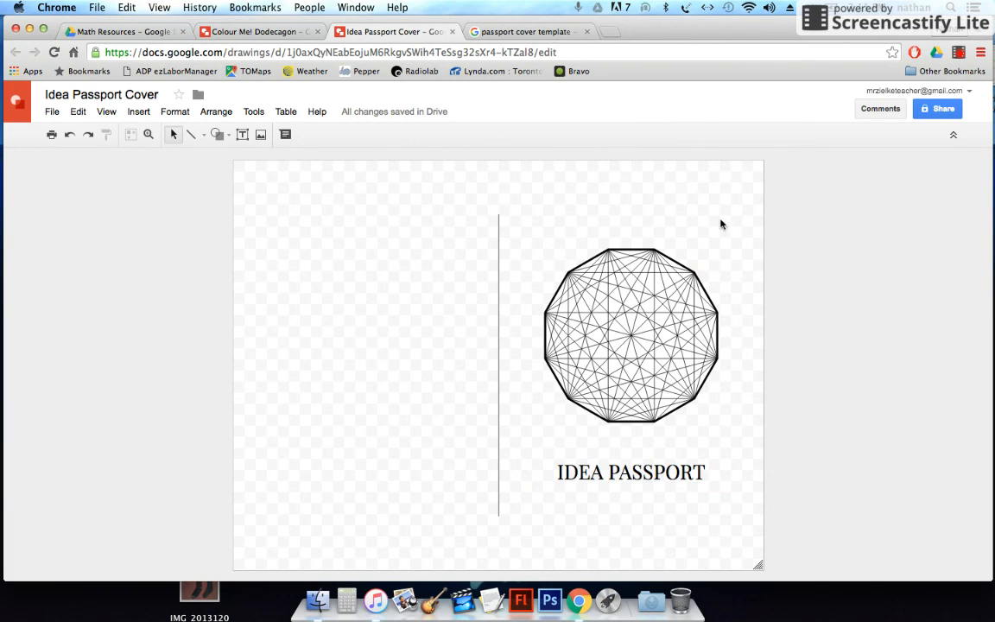
Reduce the height of the IDEA PASSPORT text box to fit its text more tightly and reposition it lower on the cover
click(643, 471)
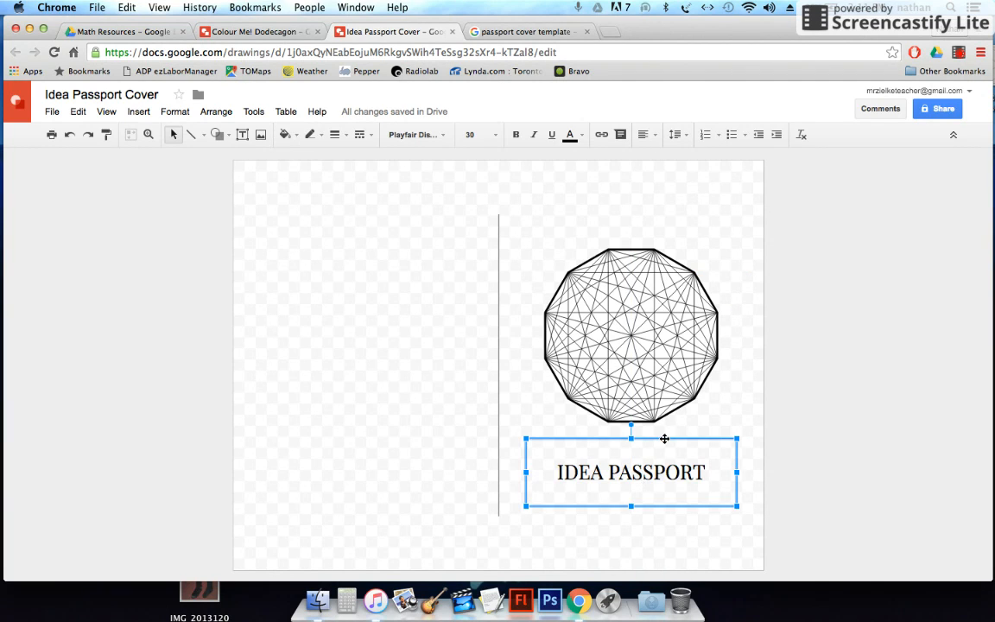
drag(661, 436, 665, 425)
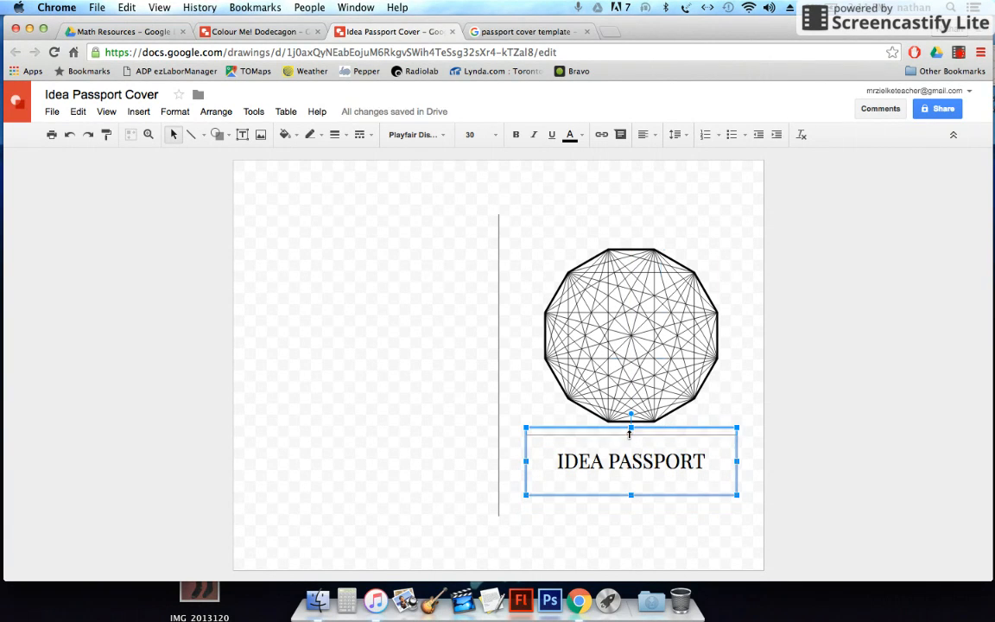
drag(630, 426, 631, 448)
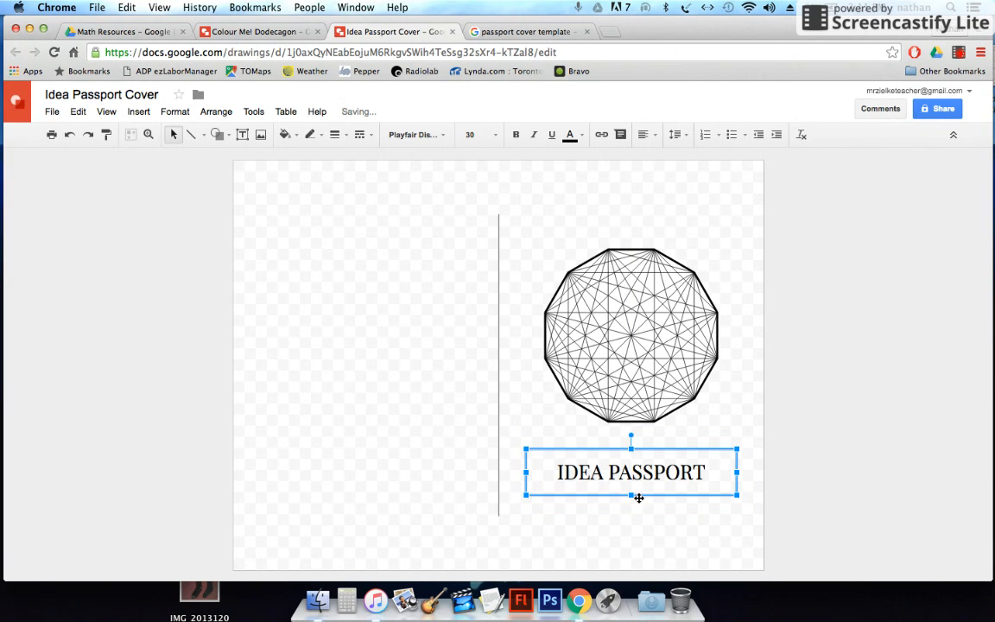
drag(641, 497, 658, 484)
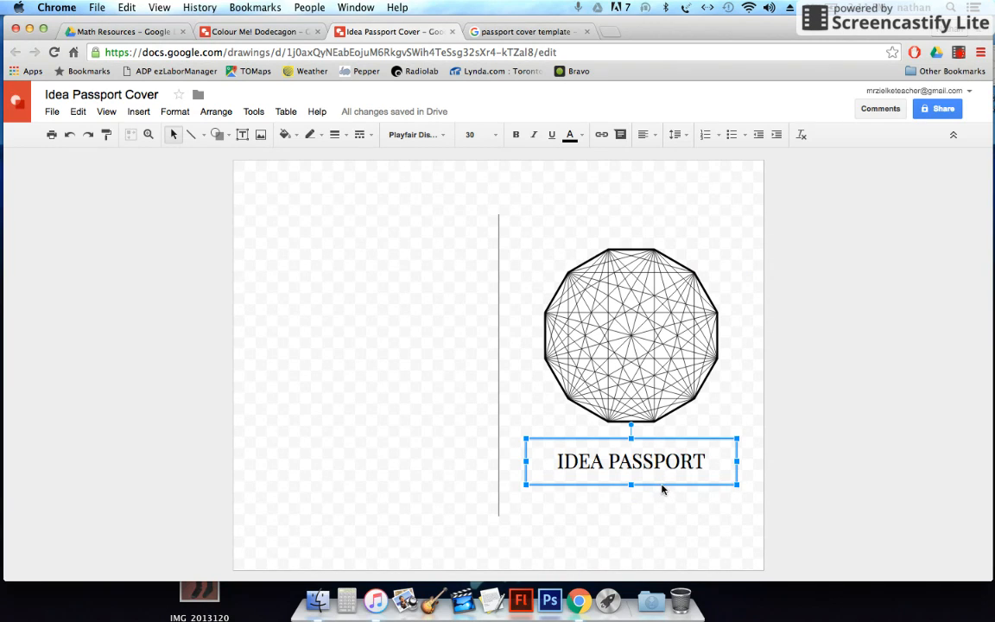
drag(657, 436, 662, 484)
Move the whole dodecagon straight down so it sits just above the IDEA PASSPORT title
drag(541, 222, 724, 432)
drag(637, 345, 637, 368)
click(648, 237)
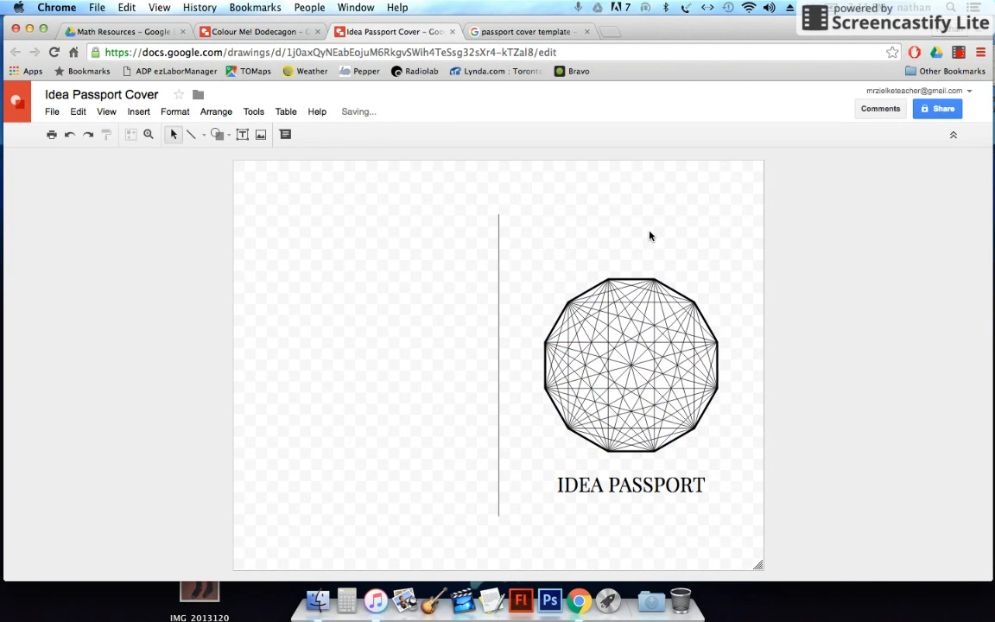
Check the passport cover template images for how text is arranged around the emblem and return to the drawing
click(502, 32)
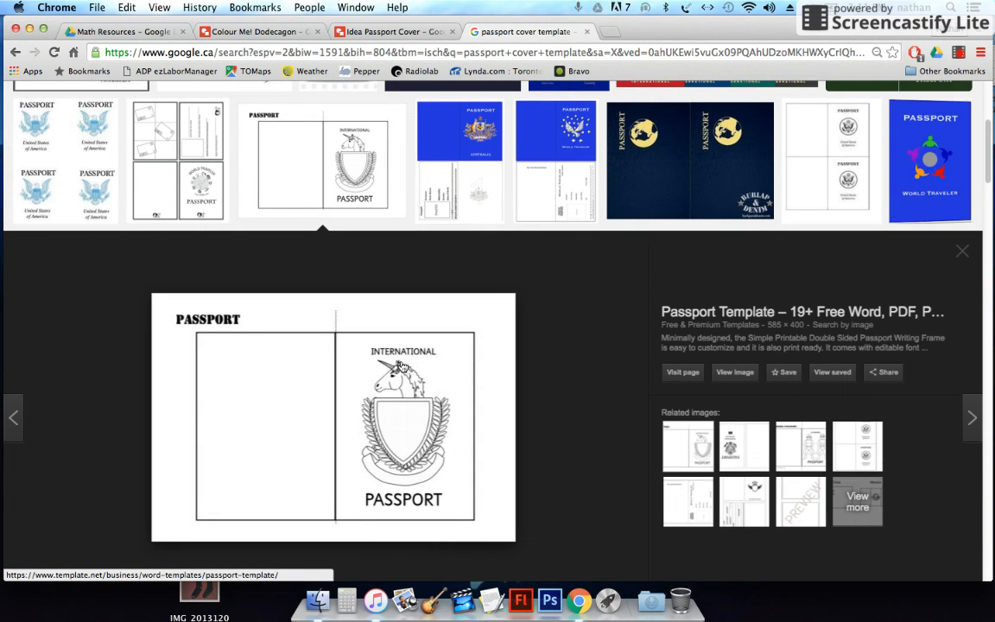
scroll(682, 212, up, 3)
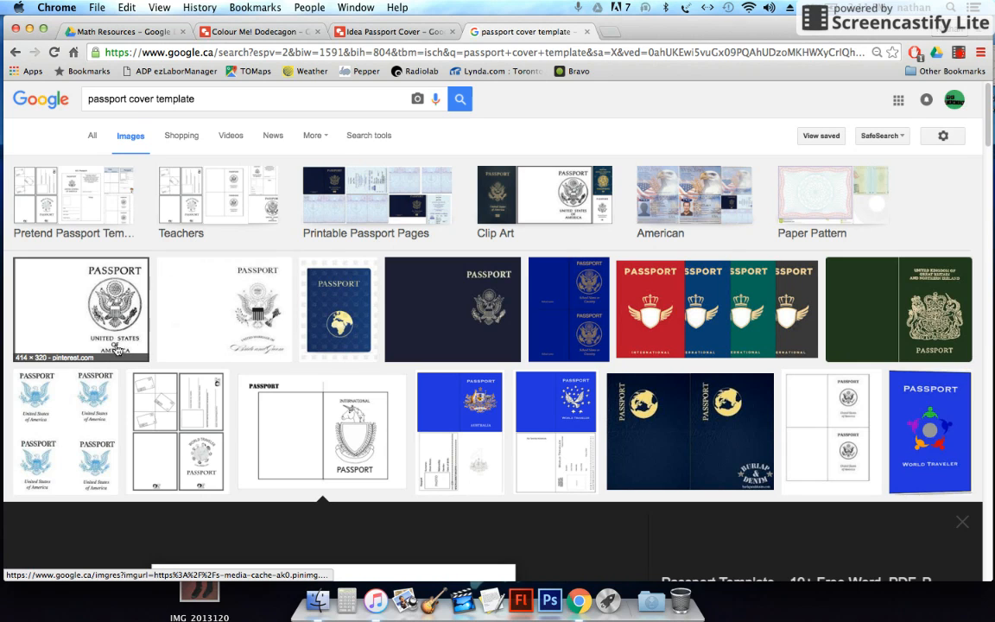
scroll(119, 337, down, 1)
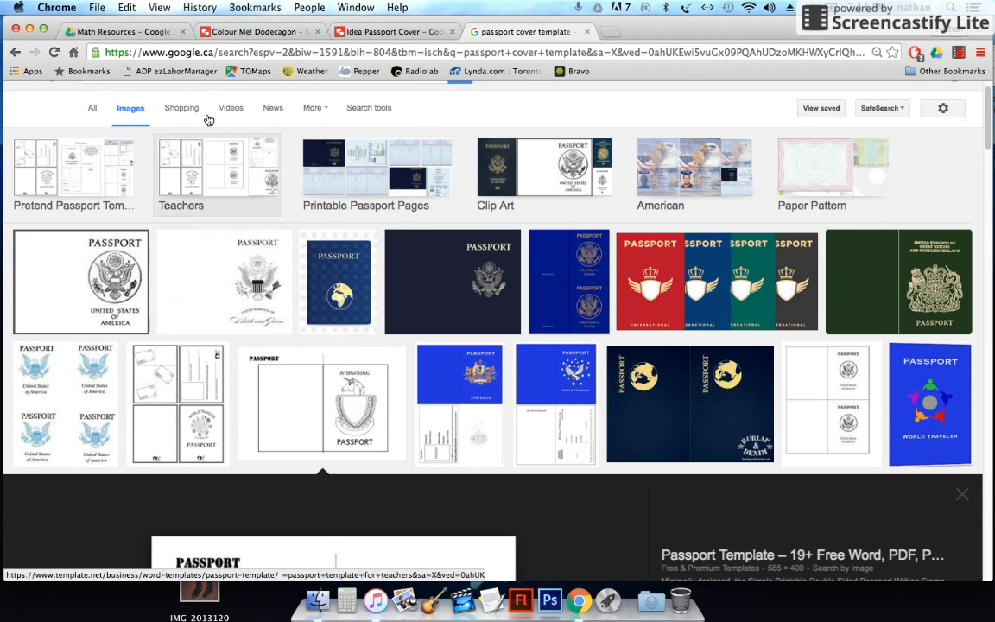
click(361, 35)
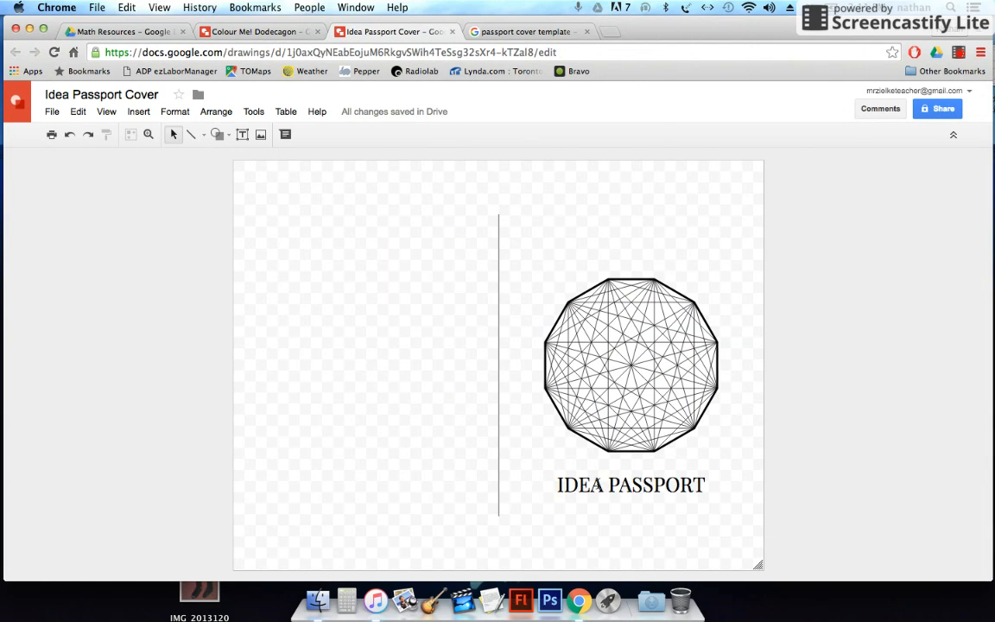
Duplicate the IDEA PASSPORT text box, centre the copy above the dodecagon and change its text to Room 103
click(605, 485)
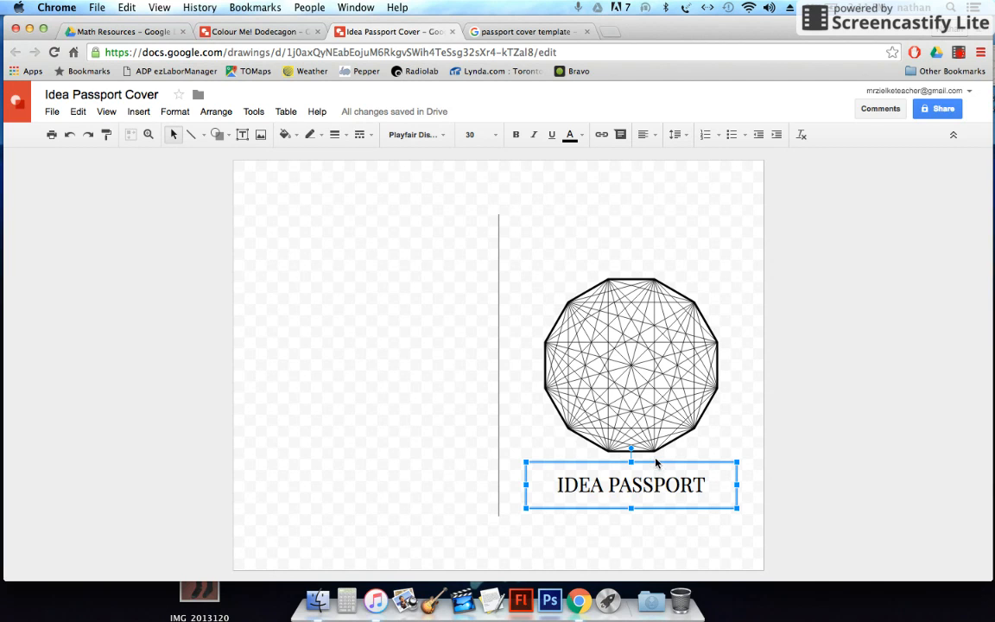
drag(657, 467, 528, 252)
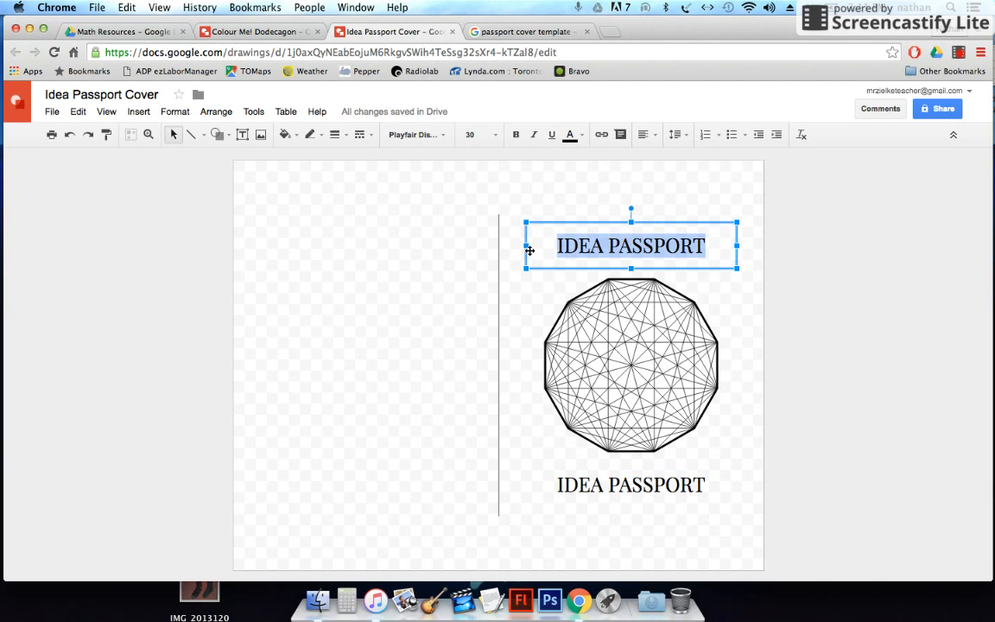
text(Room )
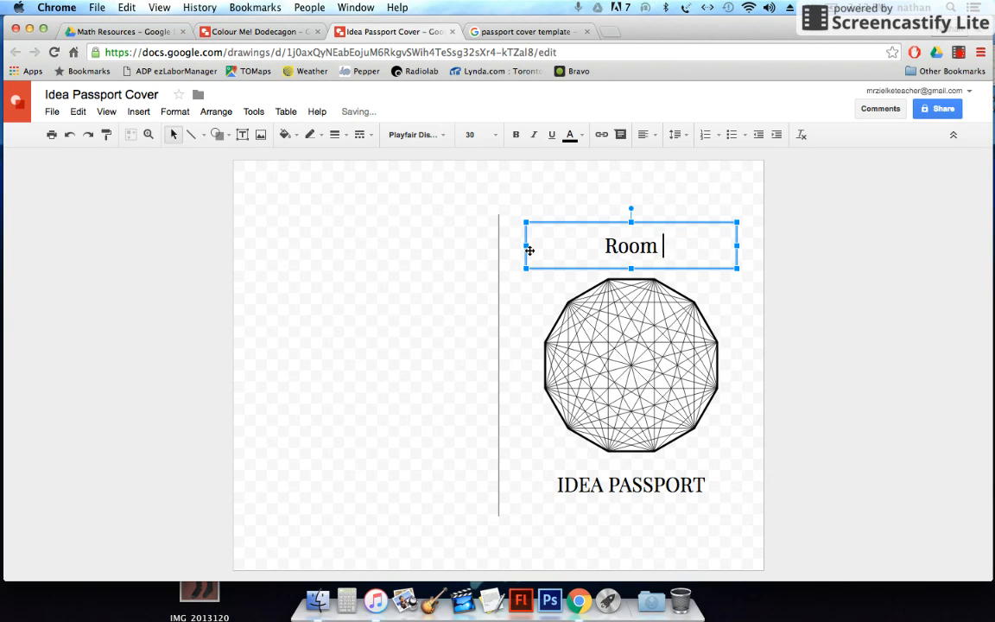
text(103)
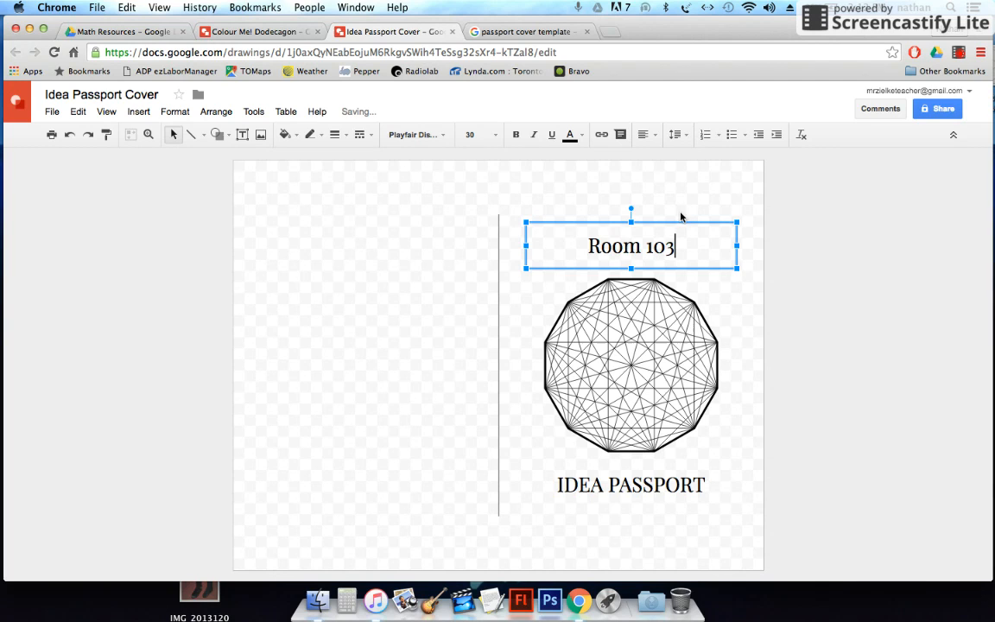
mouse_move(688, 224)
mouse_down()
mouse_move(697, 222)
mouse_move(686, 221)
mouse_up()
Set the font size of the Room 103 text to 24
drag(677, 247, 568, 247)
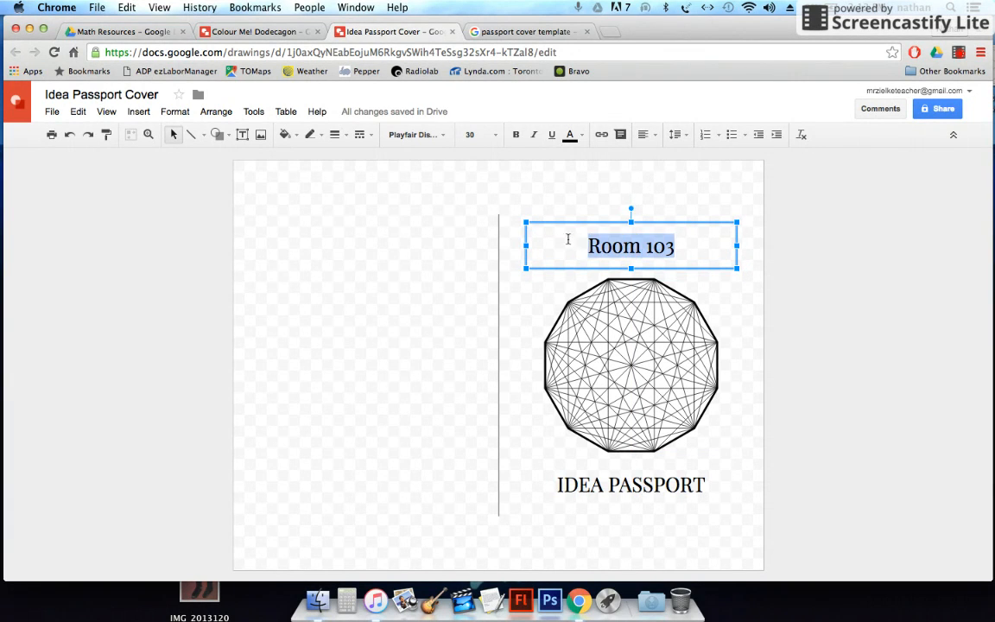
click(496, 136)
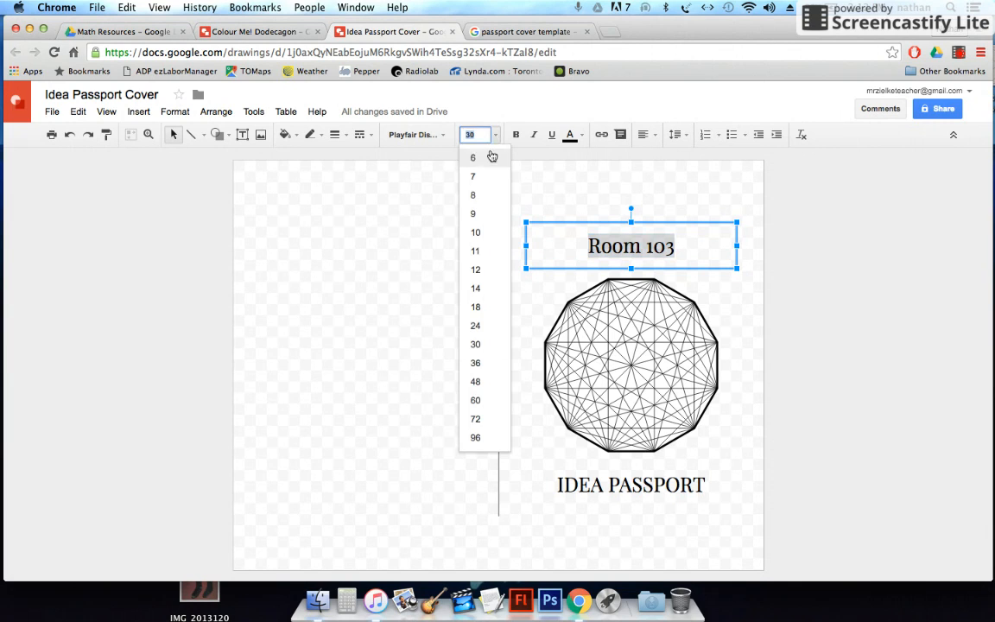
click(485, 326)
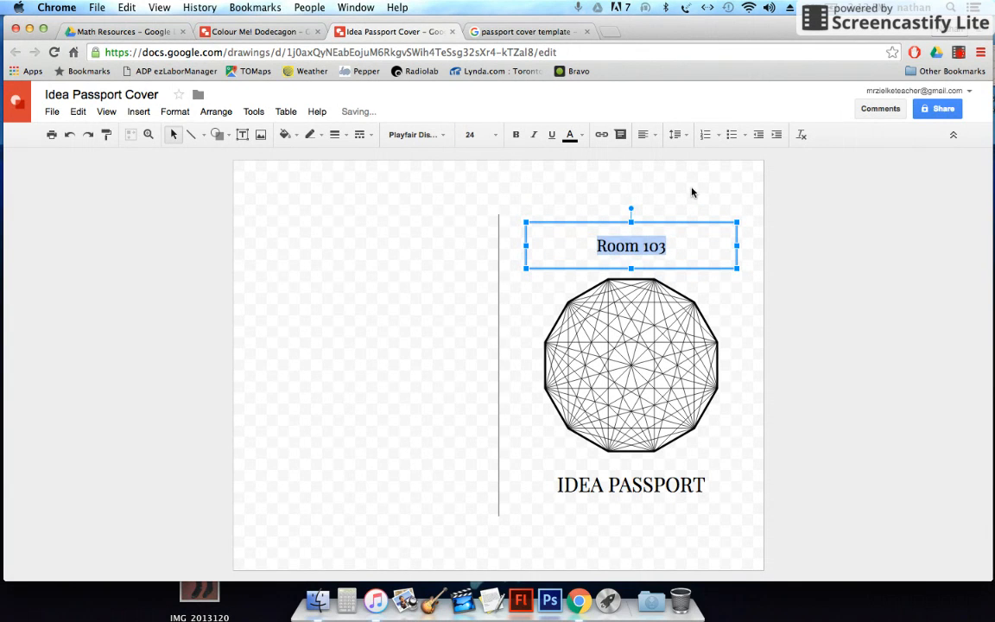
click(759, 493)
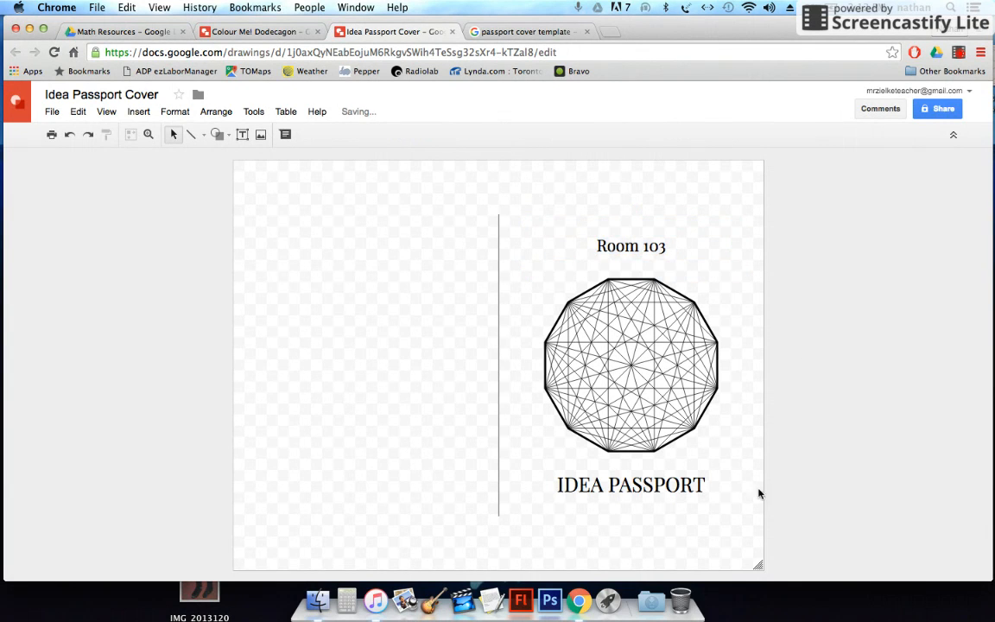
Delete the vertical centre line and nudge the Room 103 text slightly down towards the dodecagon
click(499, 237)
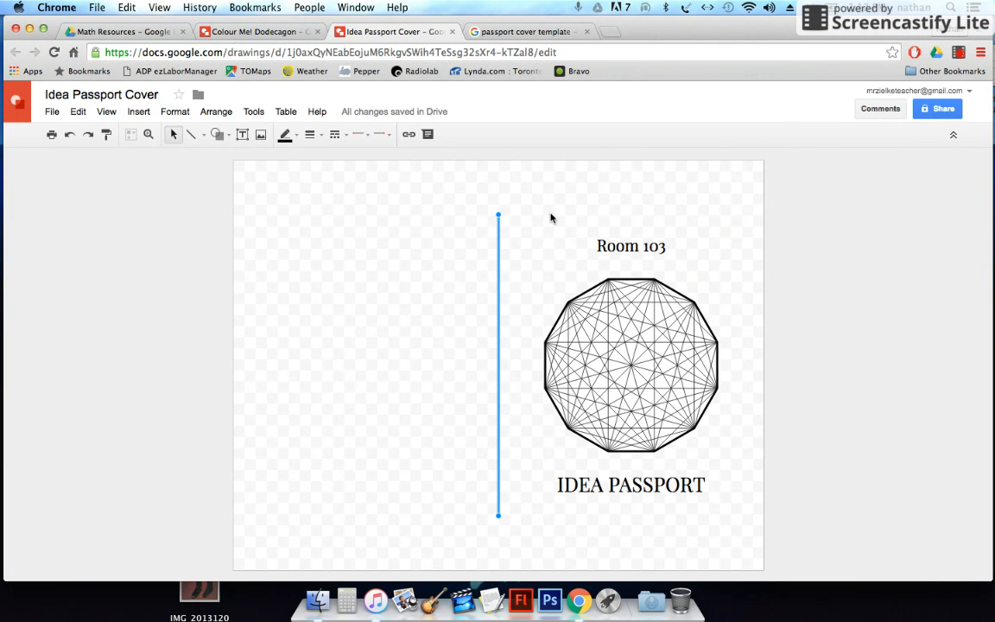
key(Delete)
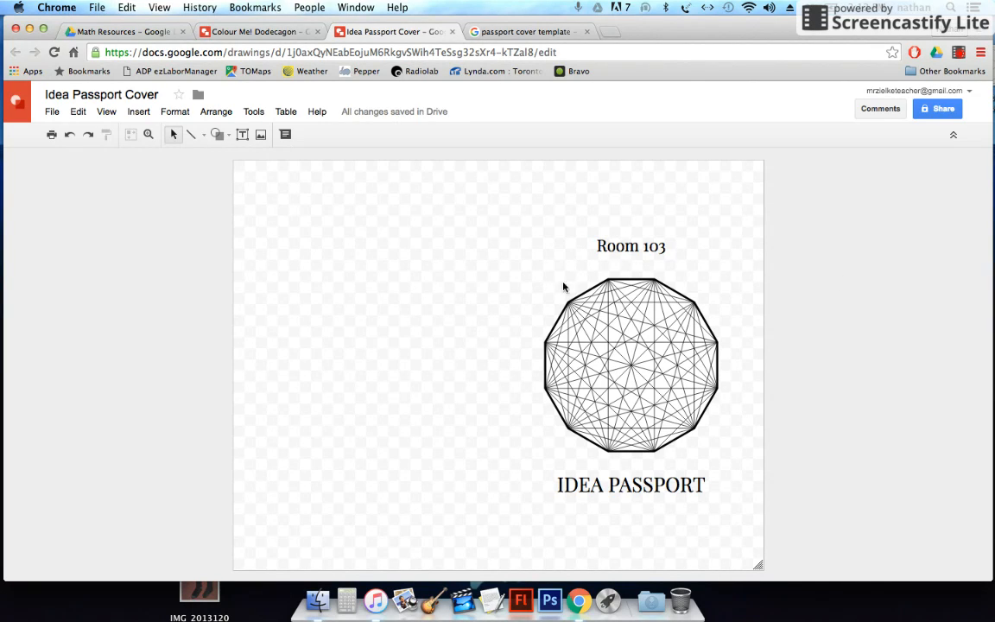
click(646, 245)
drag(653, 221, 654, 225)
click(675, 189)
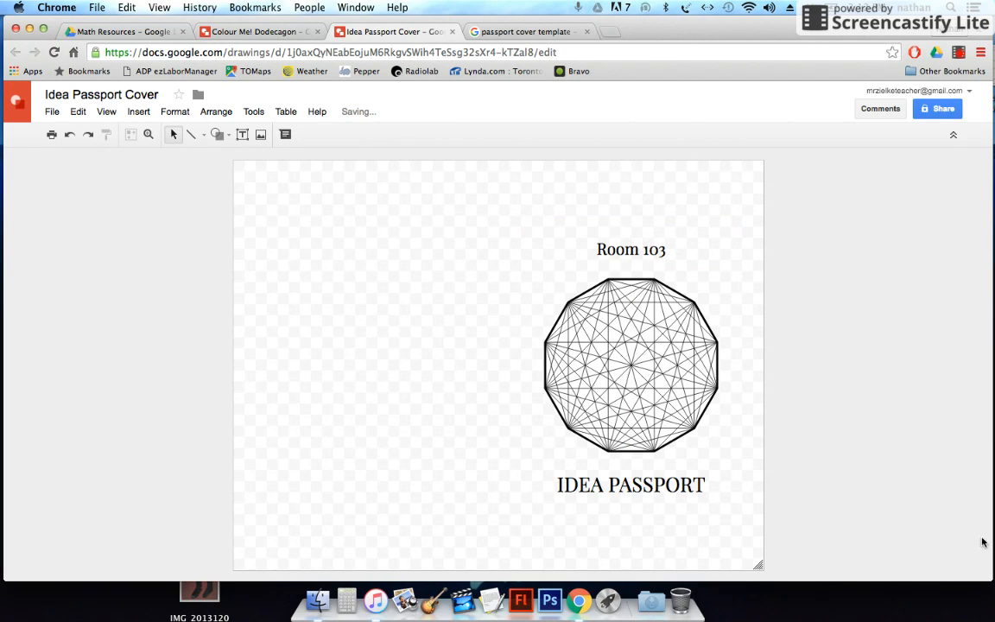